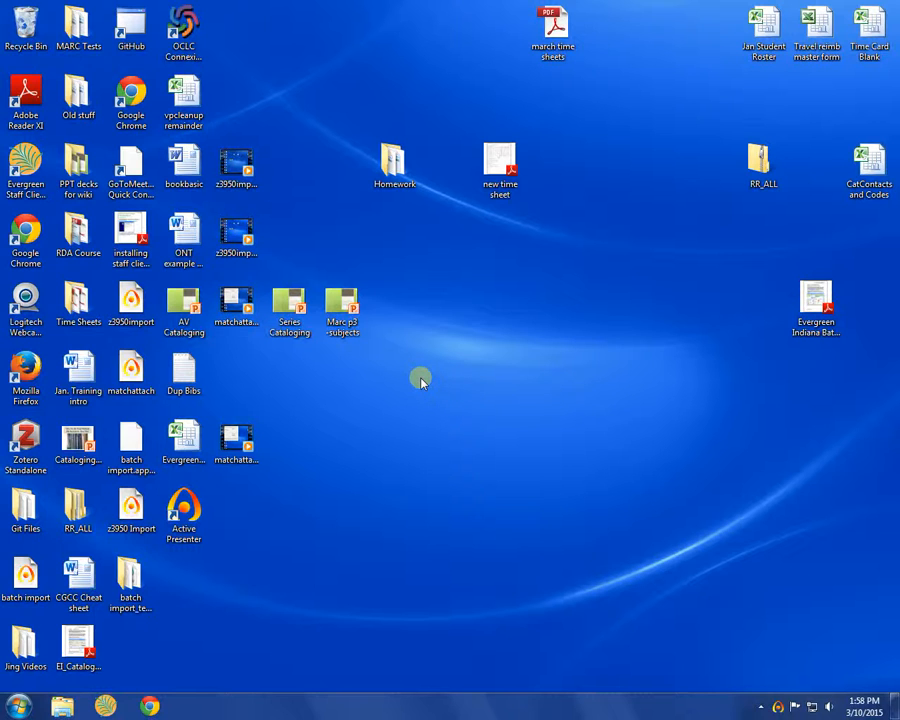
# Log on to OCLC Connexion from the browser bookmark using the saved authorization and password
pyautogui.click(150, 707)
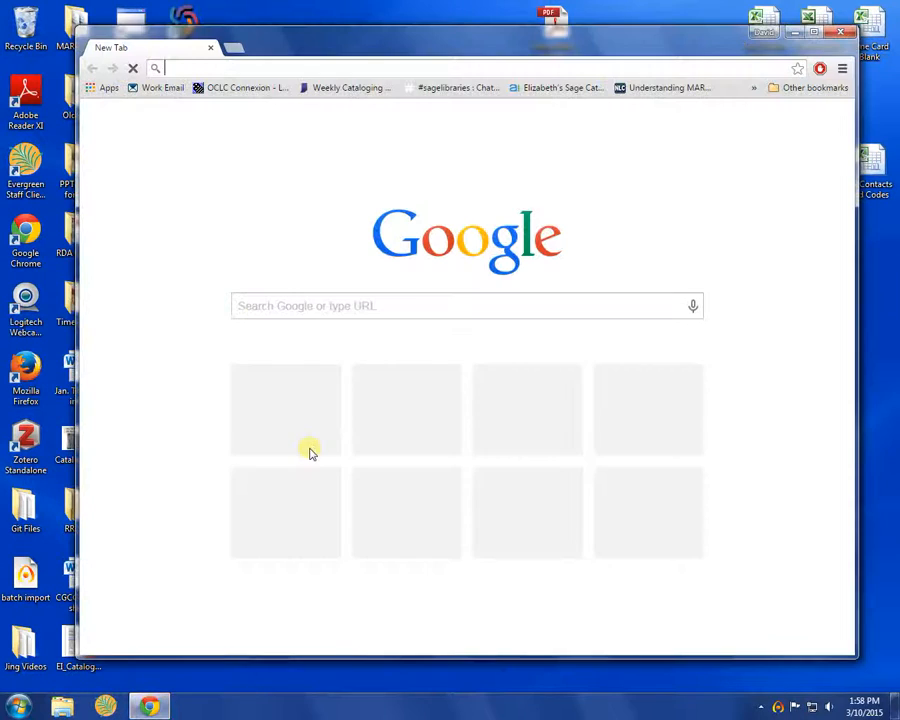
pyautogui.click(242, 92)
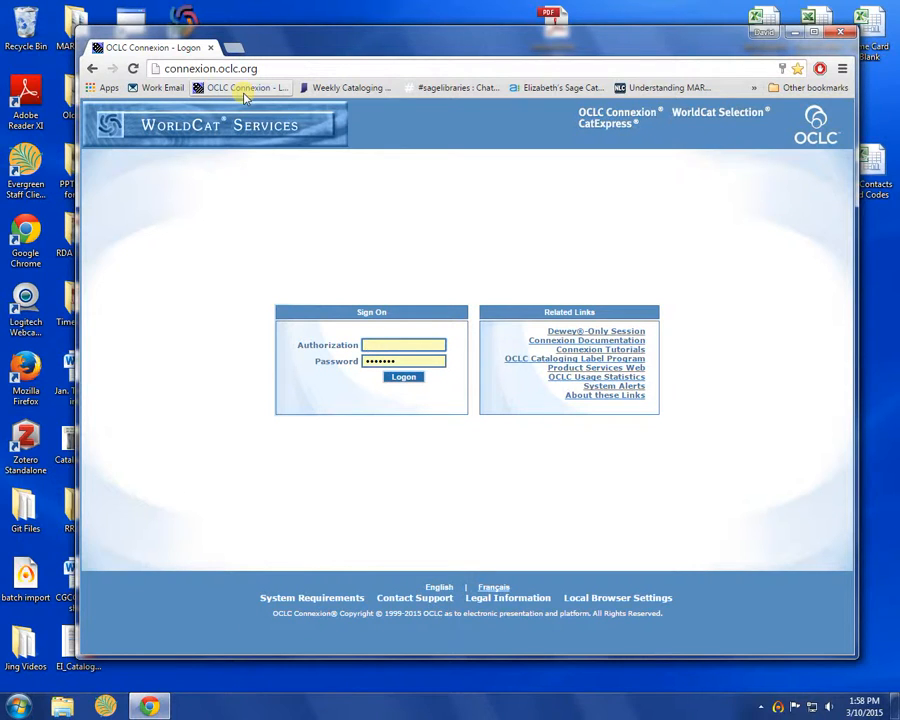
pyautogui.write('1')
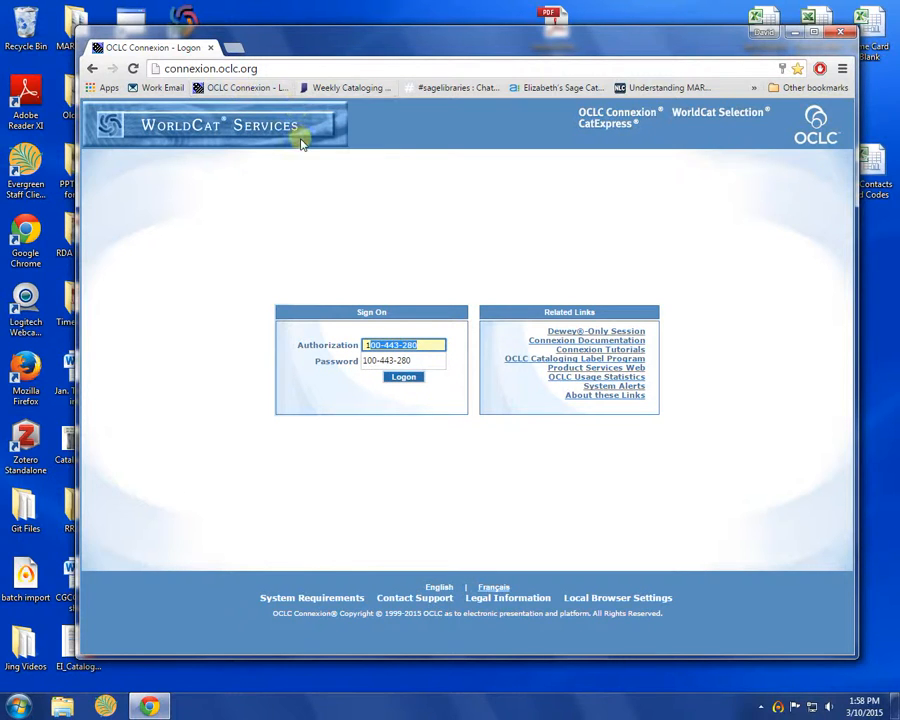
pyautogui.click(424, 344)
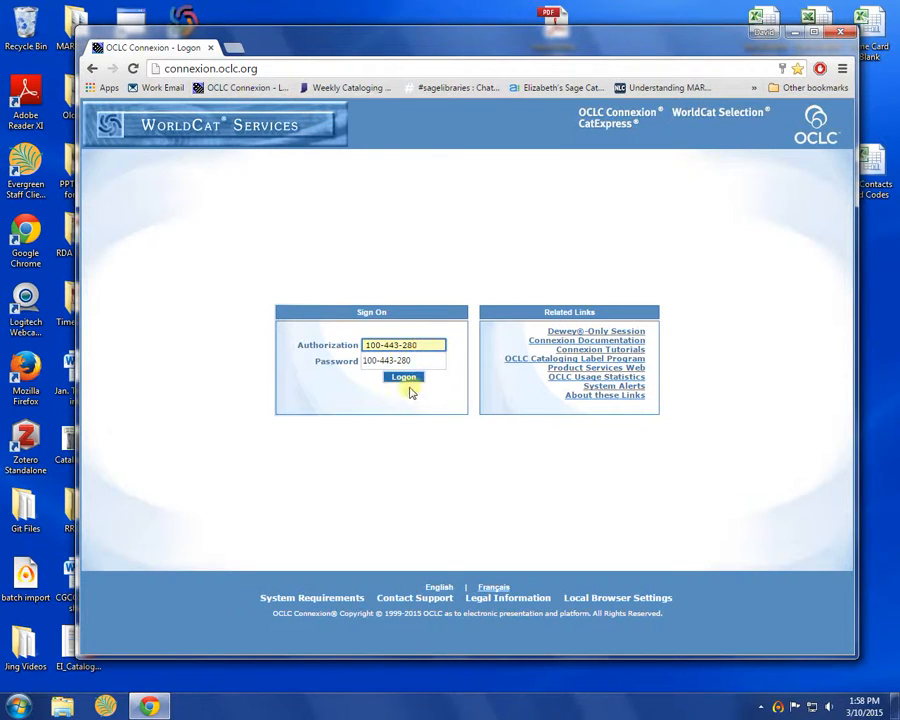
pyautogui.click(322, 386)
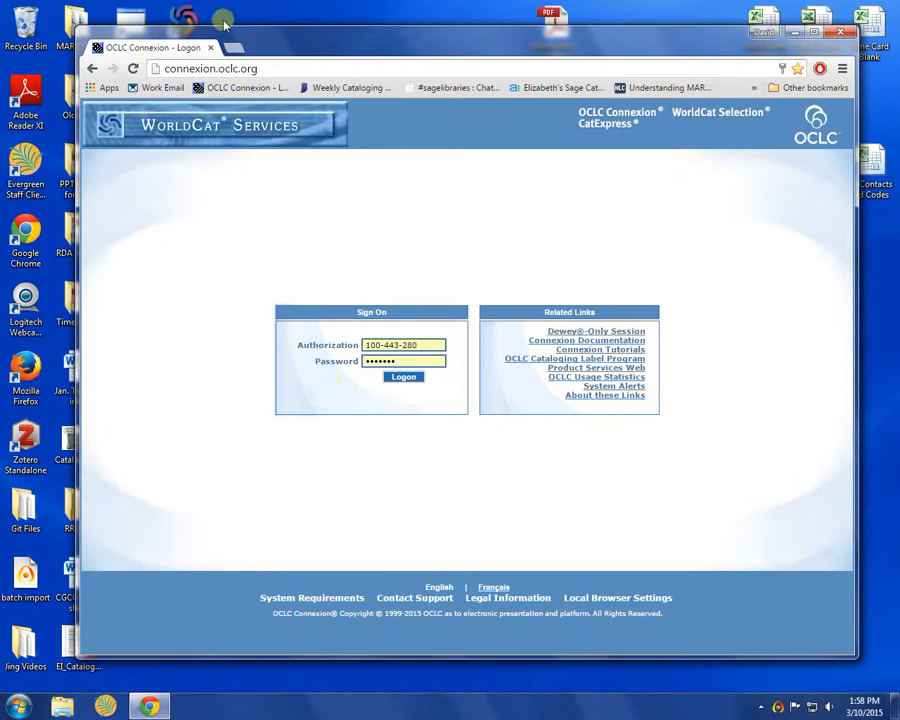
pyautogui.click(252, 68)
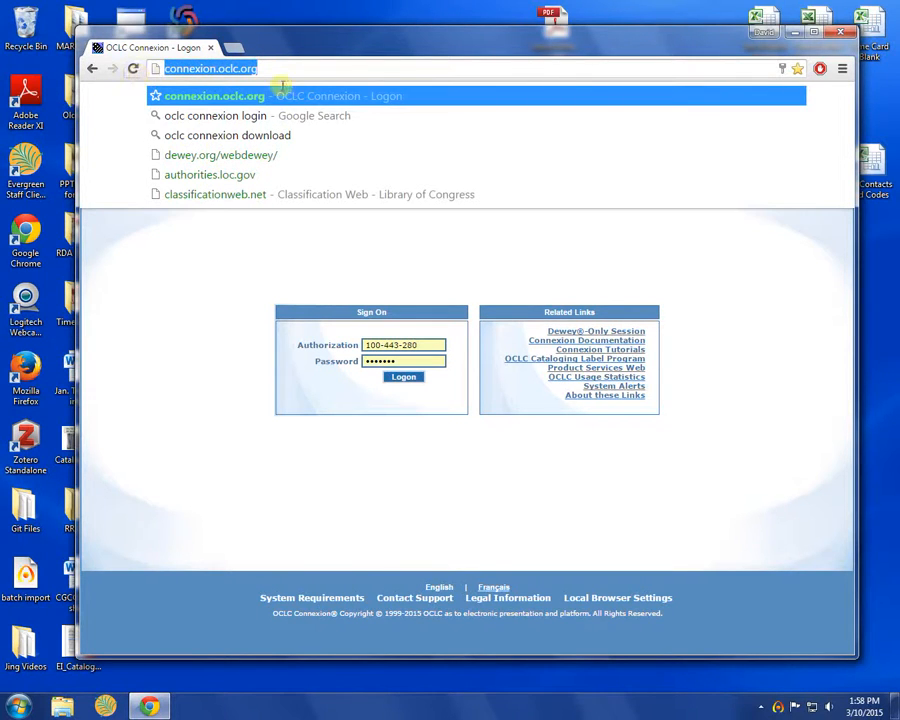
pyautogui.click(198, 256)
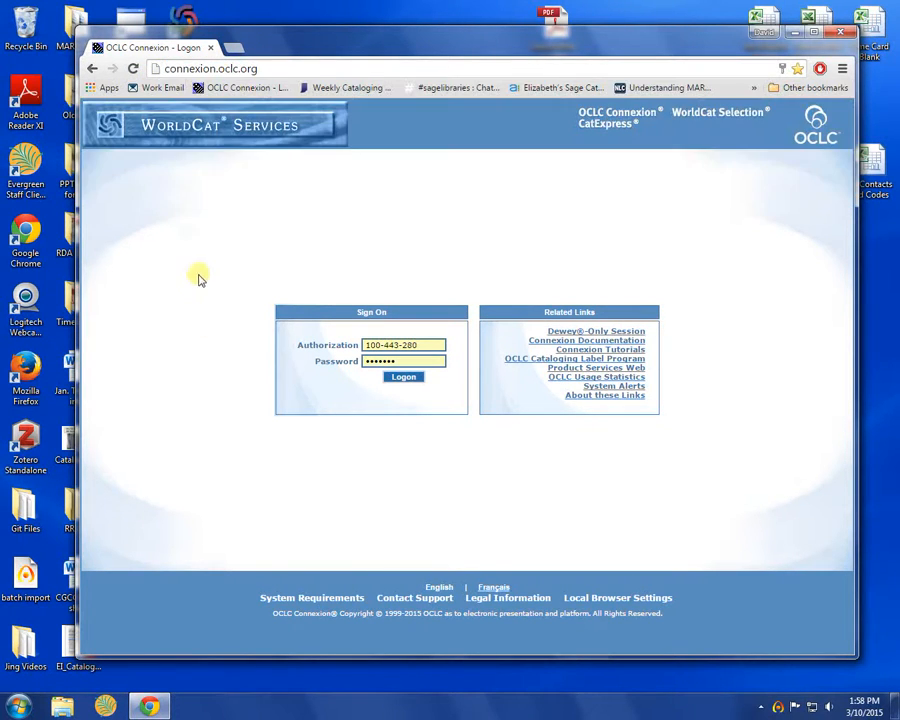
pyautogui.click(404, 378)
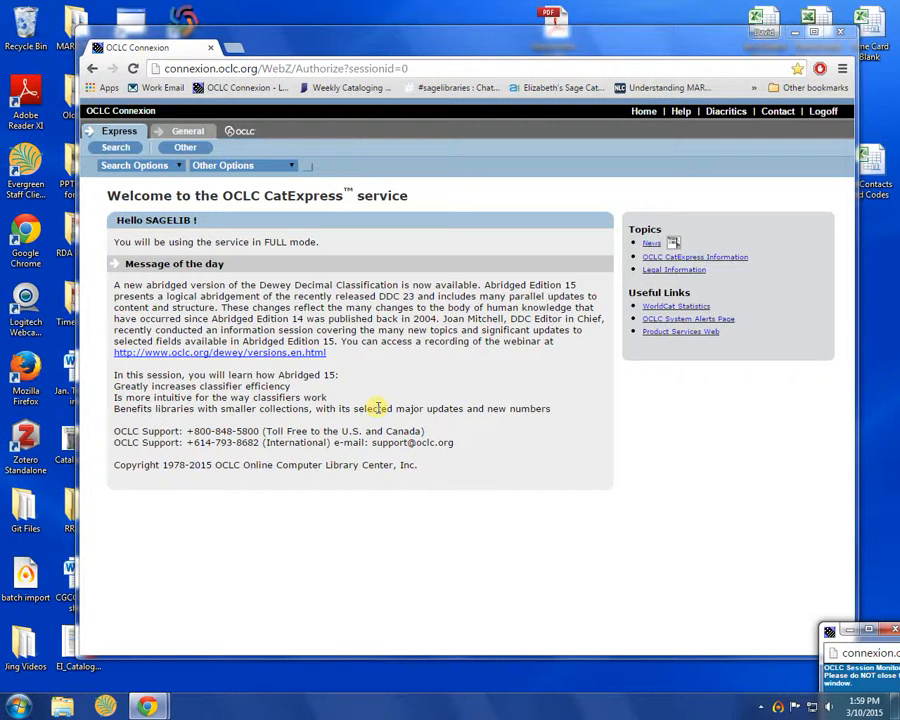
# Switch the WorldCat search type from Basic to Advanced after viewing the Standard Number option
pyautogui.click(180, 168)
pyautogui.click(180, 168)
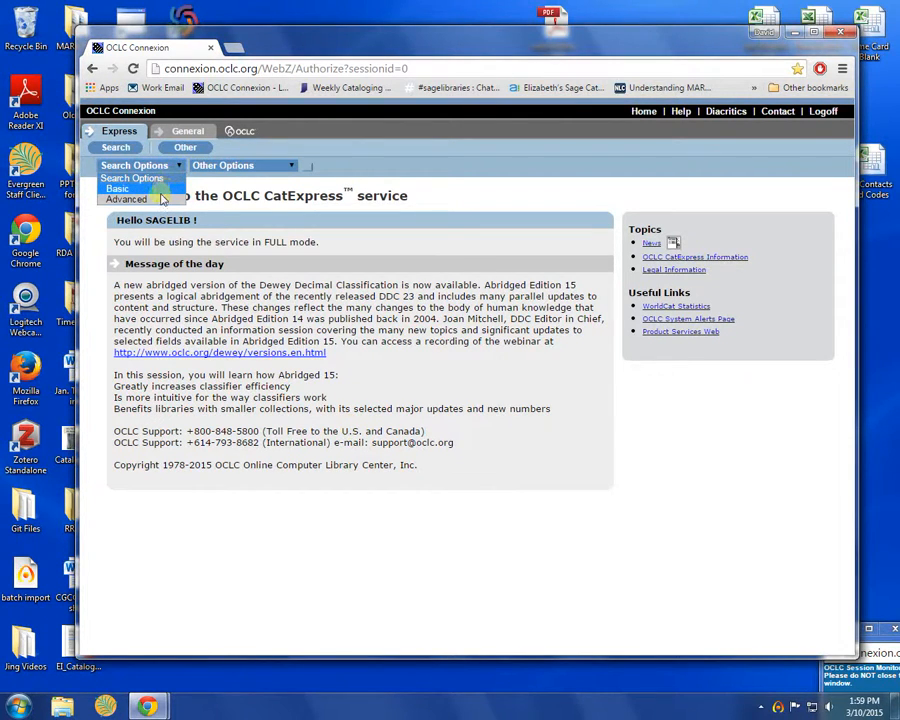
pyautogui.click(160, 192)
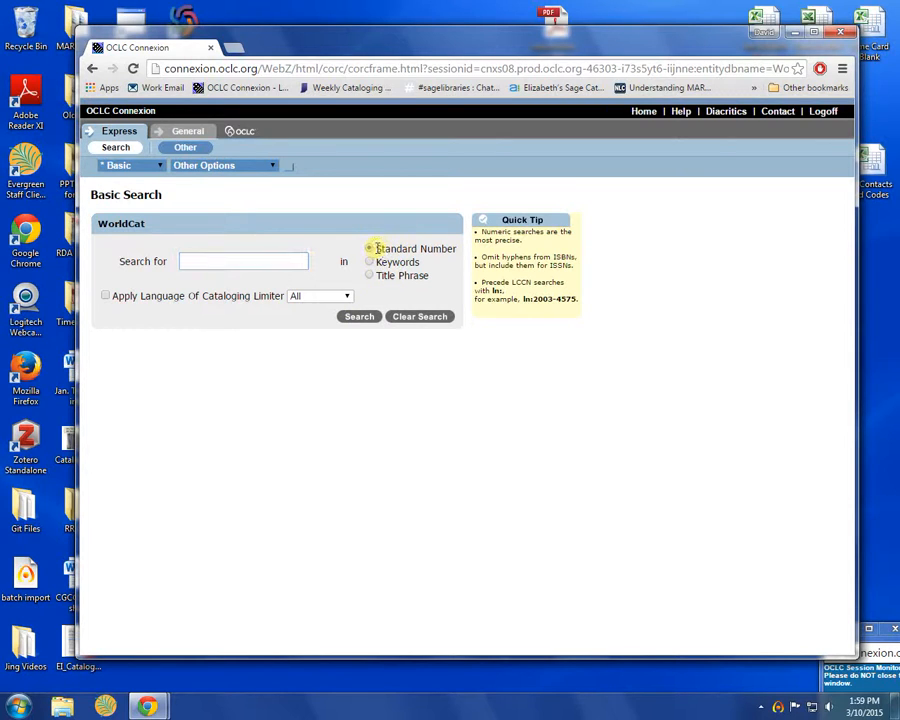
pyautogui.moveTo(376, 249); pyautogui.dragTo(458, 249)
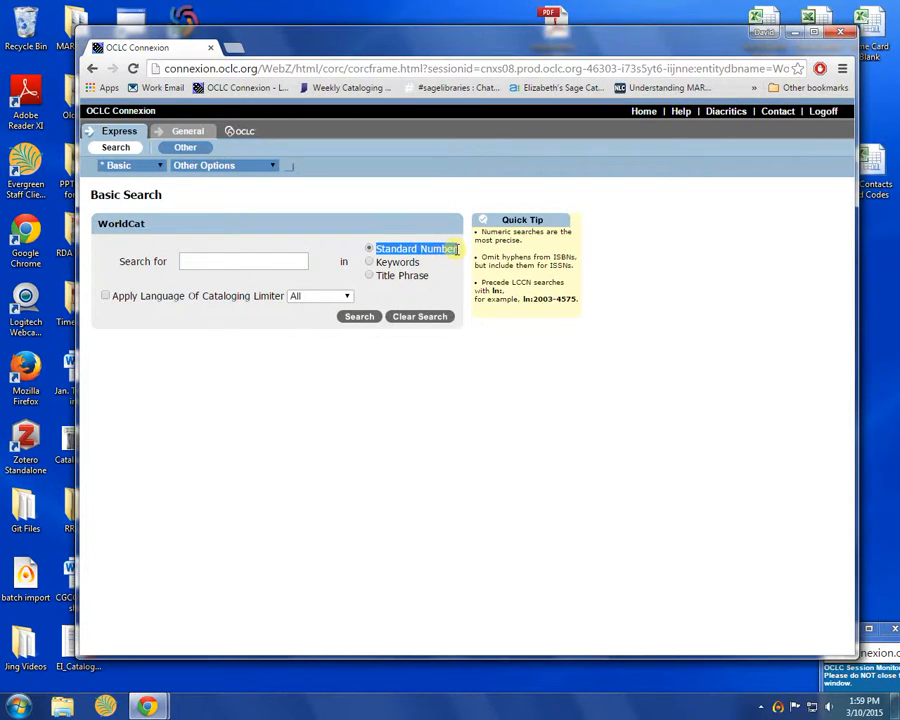
pyautogui.click(390, 207)
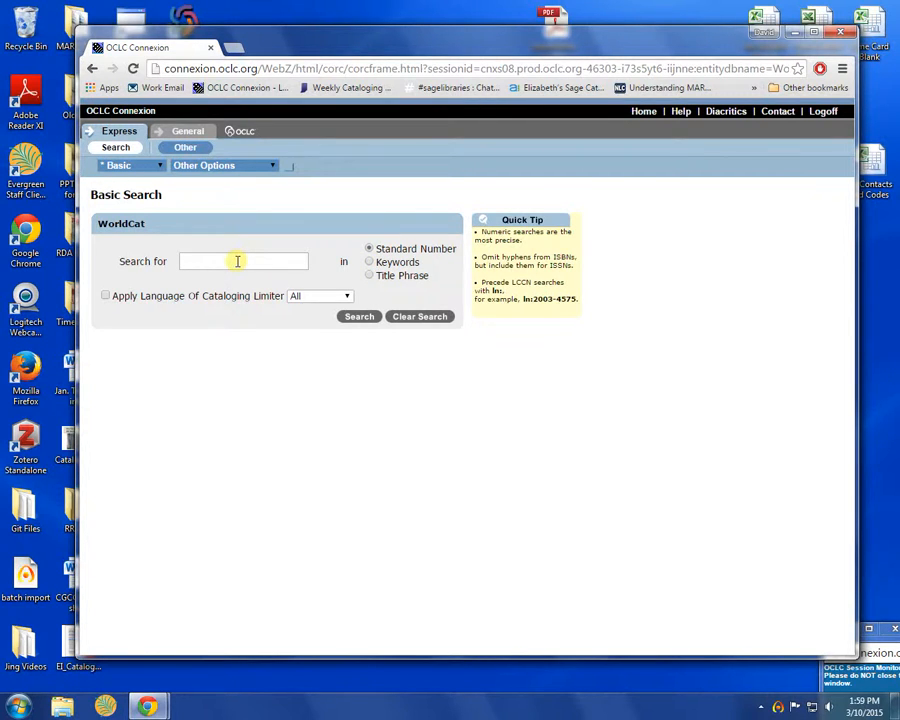
pyautogui.click(160, 165)
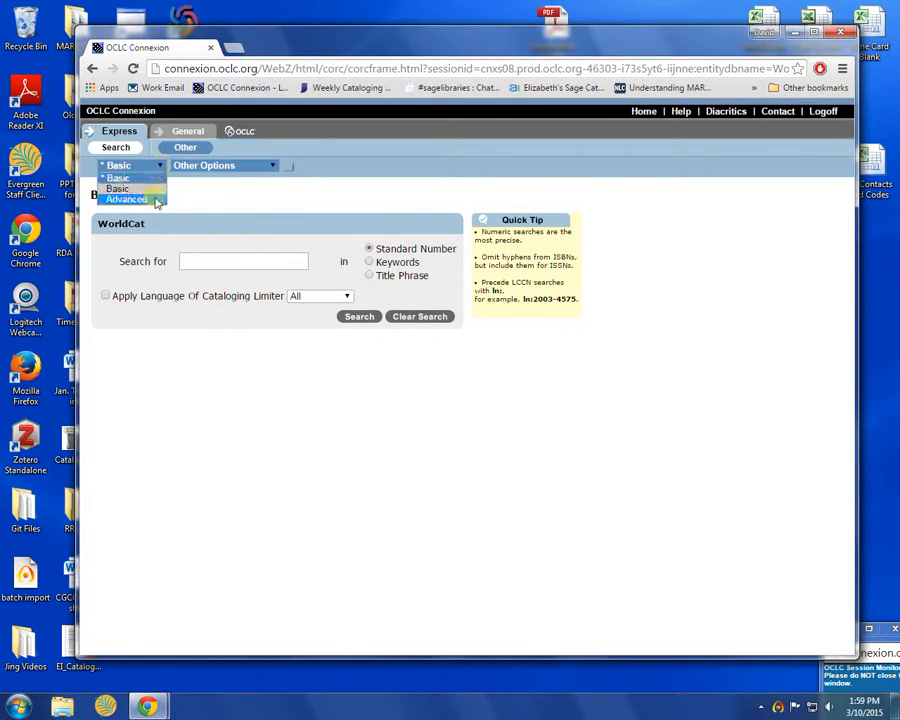
pyautogui.click(150, 200)
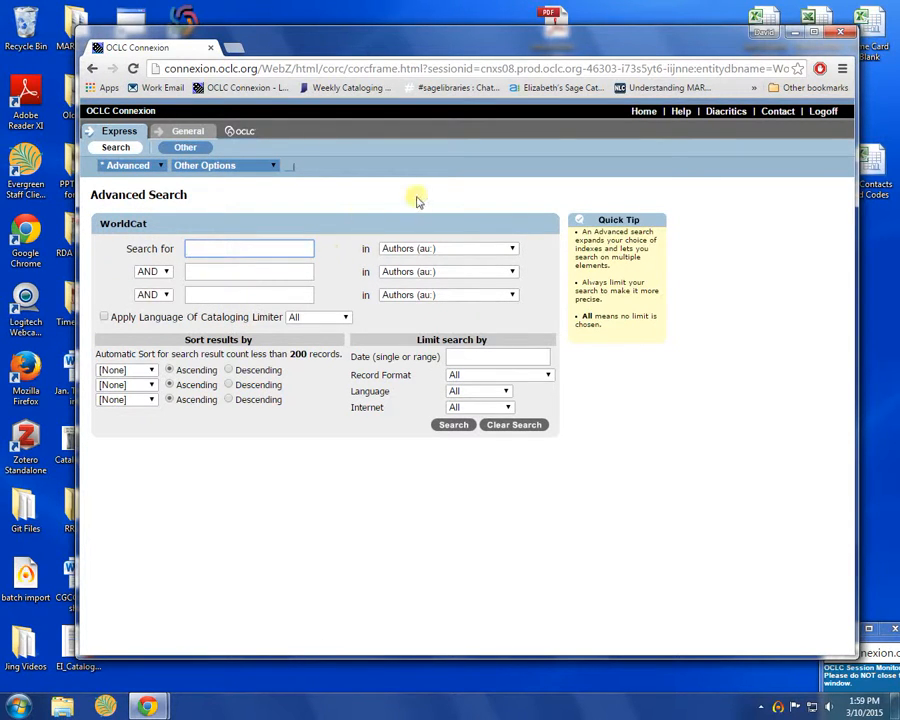
# Browse the advanced search index lists, keeping Authors for the first search term
pyautogui.click(512, 249)
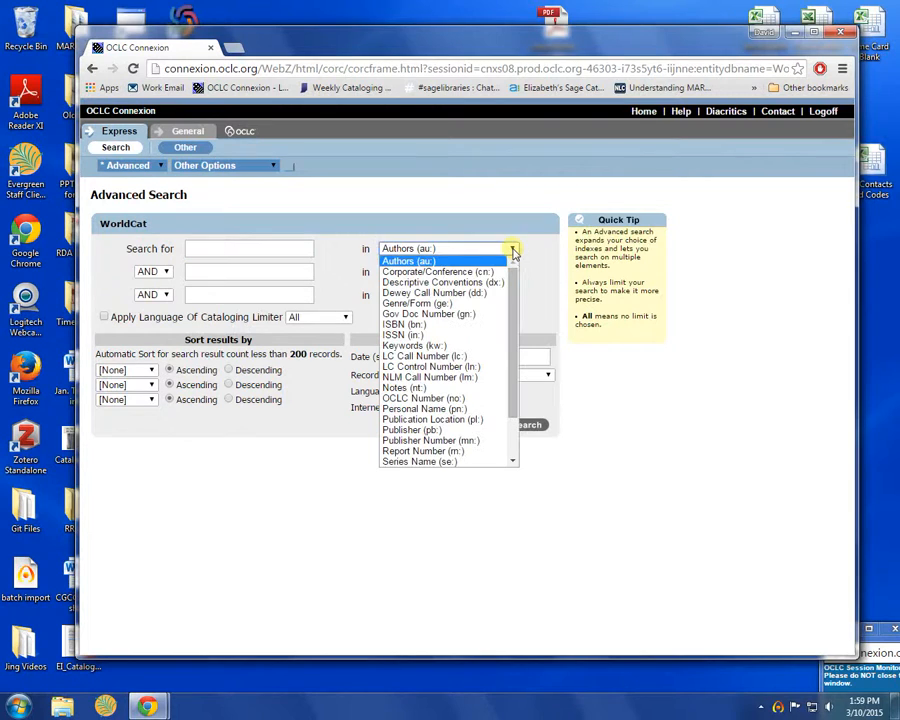
pyautogui.click(512, 249)
pyautogui.click(512, 271)
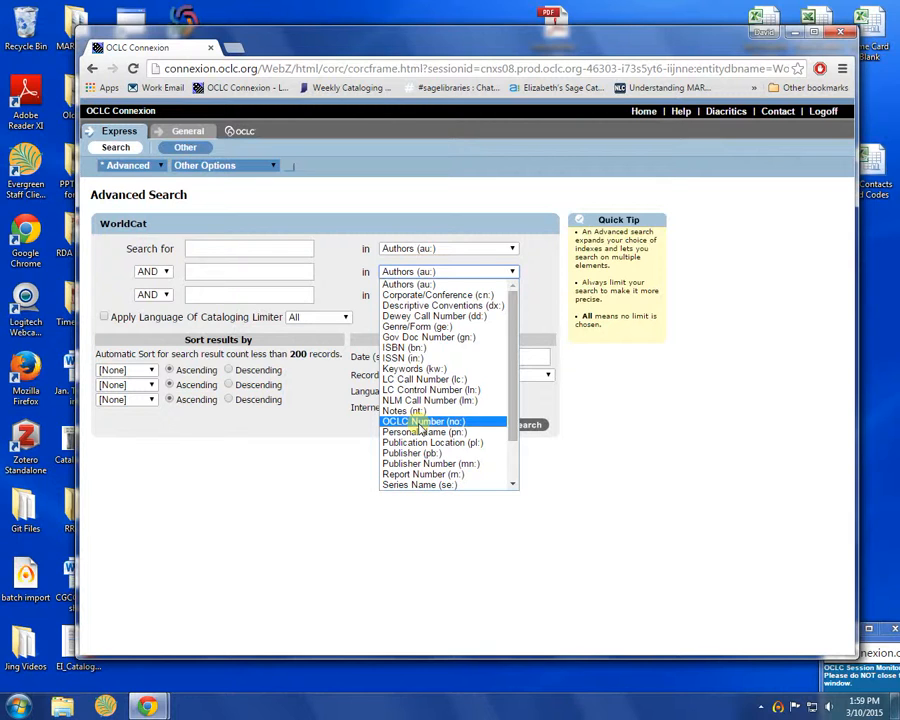
pyautogui.moveTo(511, 376); pyautogui.dragTo(510, 424)
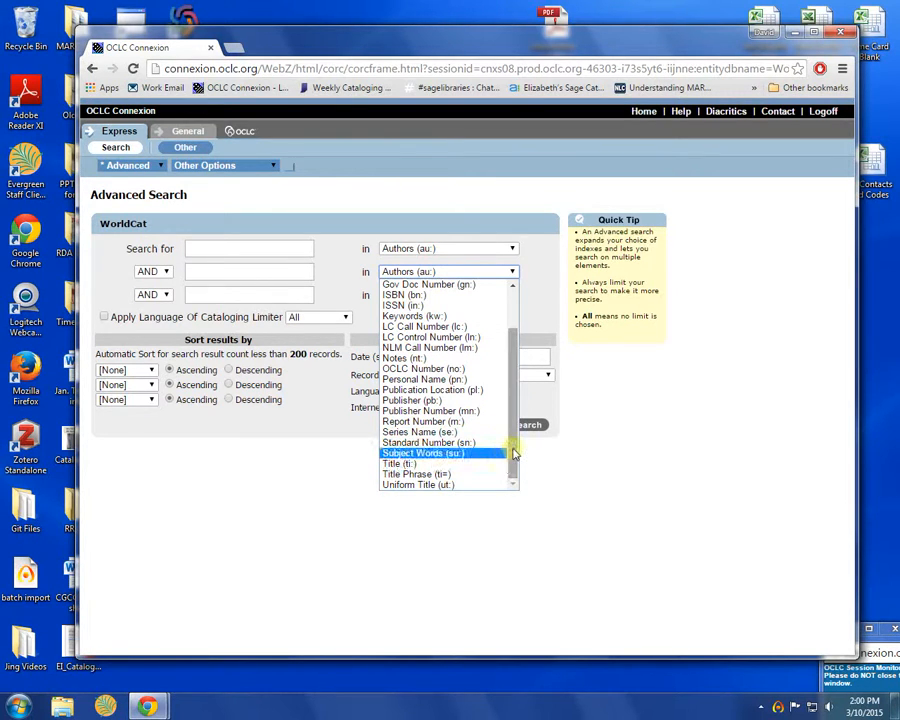
pyautogui.moveTo(513, 454); pyautogui.dragTo(512, 400)
pyautogui.click(532, 225)
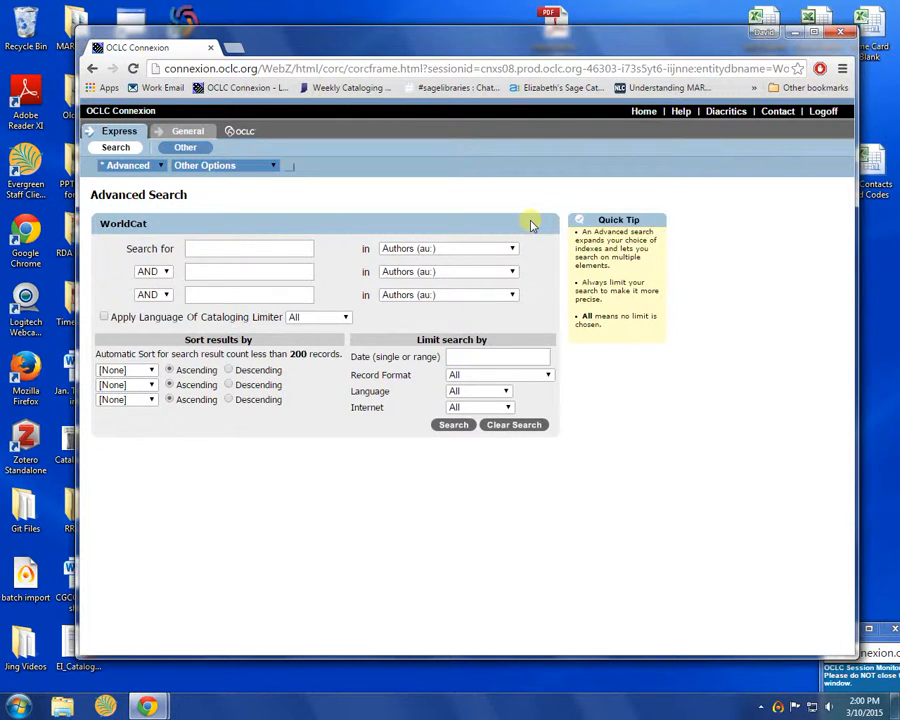
pyautogui.click(512, 248)
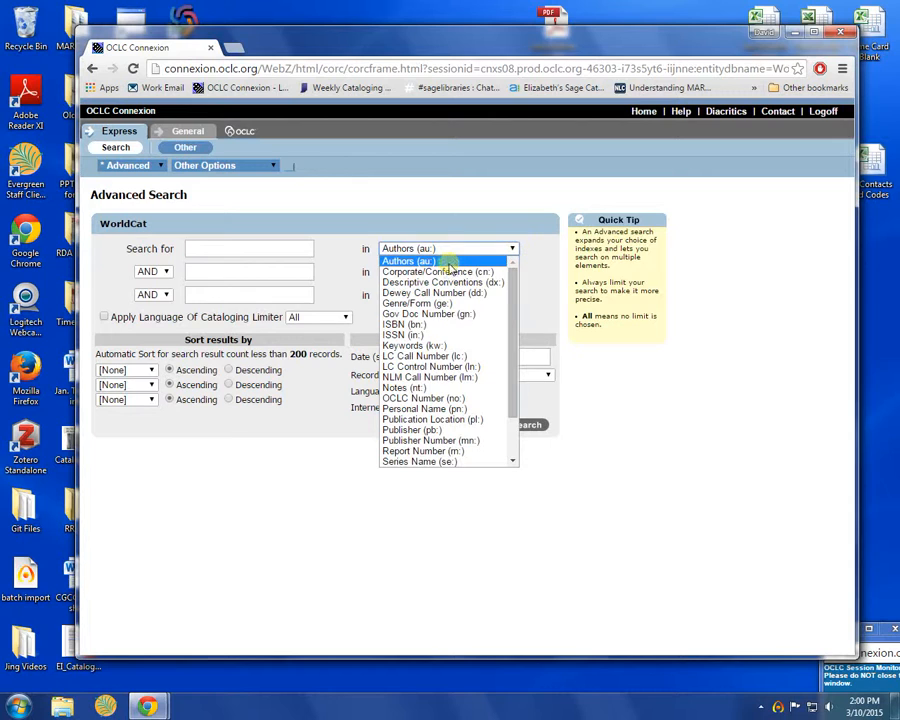
pyautogui.click(438, 262)
# Set the second and third indexes to Title and Publisher, then return to Basic Search
pyautogui.click(432, 271)
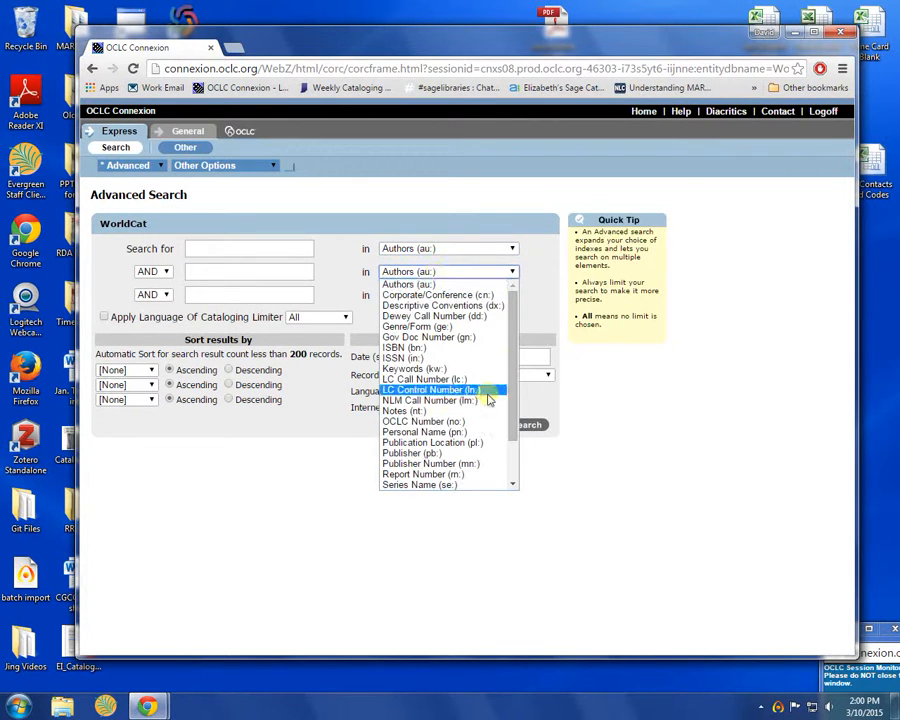
pyautogui.moveTo(513, 354); pyautogui.dragTo(511, 410)
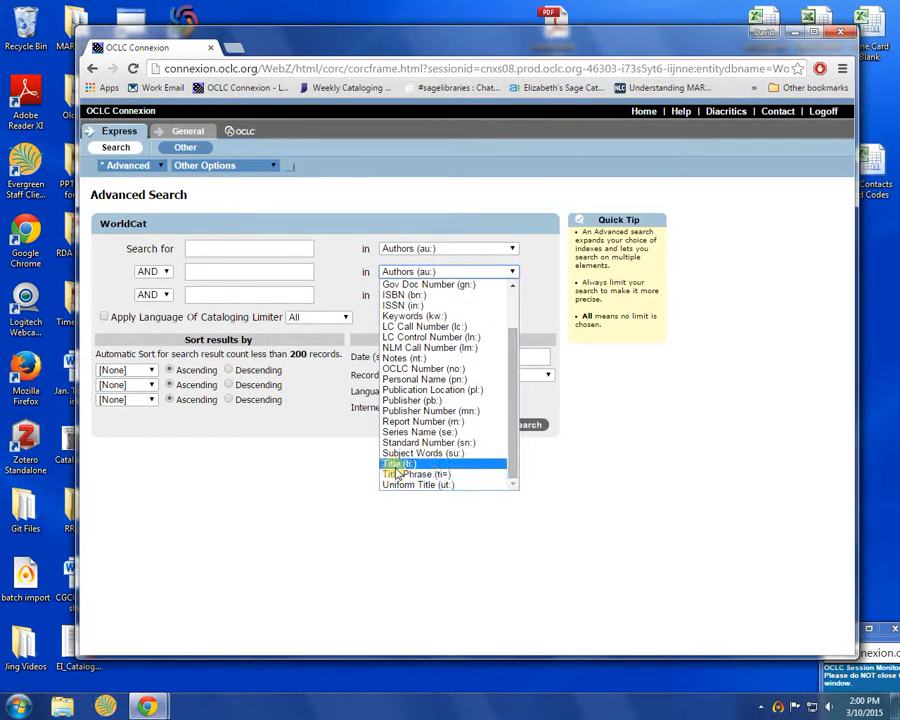
pyautogui.click(470, 462)
pyautogui.click(425, 291)
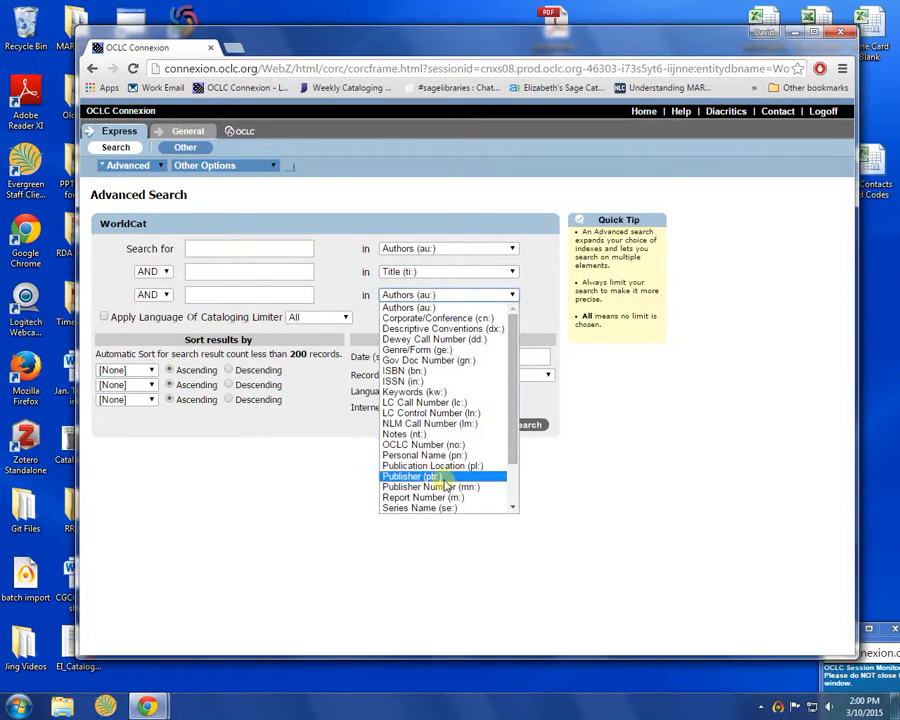
pyautogui.click(398, 476)
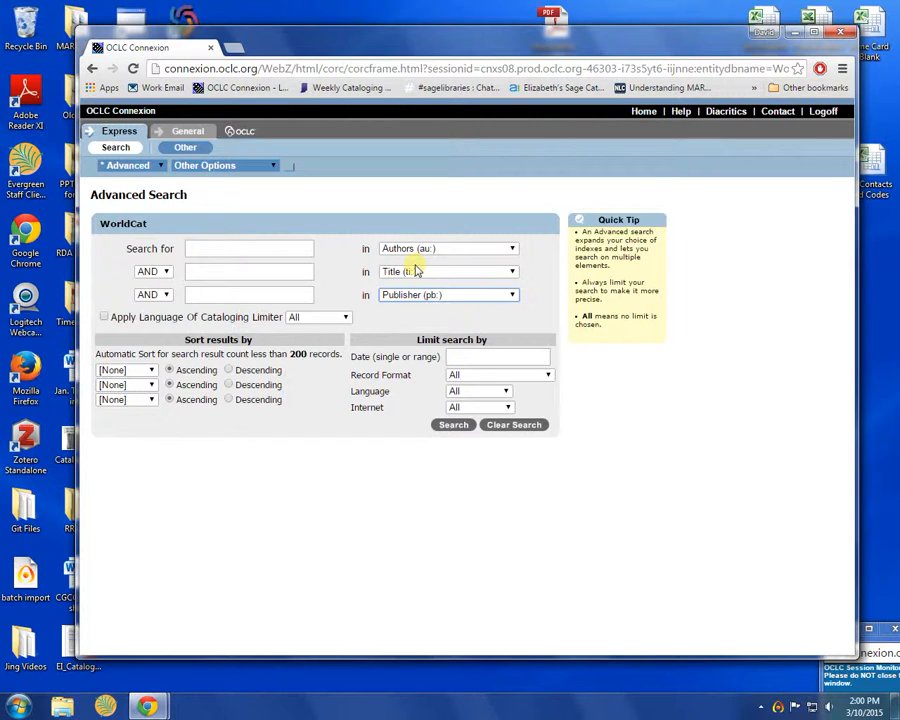
pyautogui.click(159, 166)
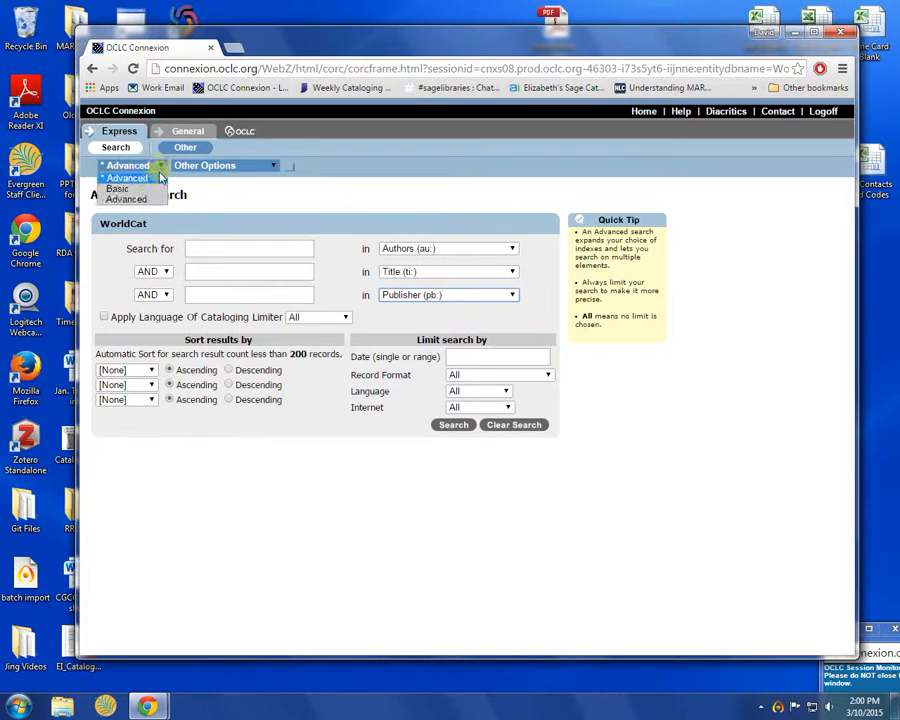
pyautogui.click(125, 188)
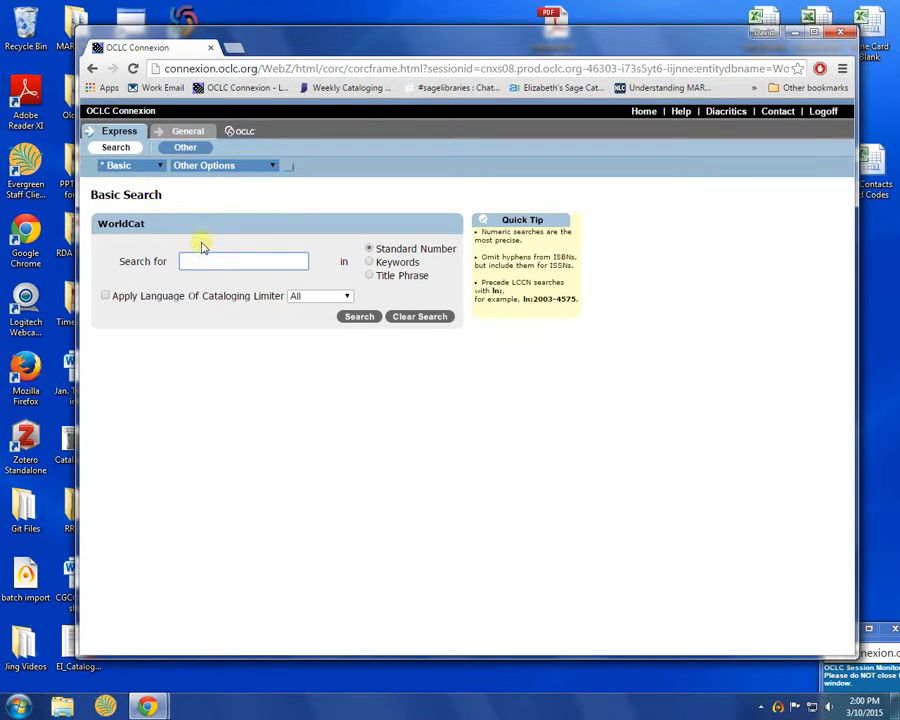
pyautogui.click(199, 255)
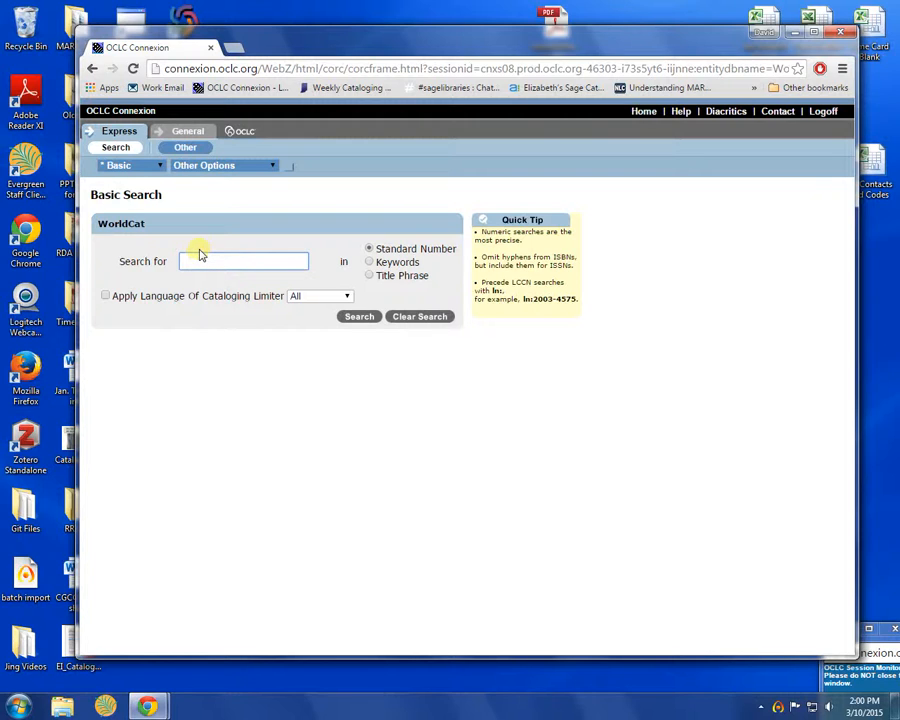
pyautogui.write('978')
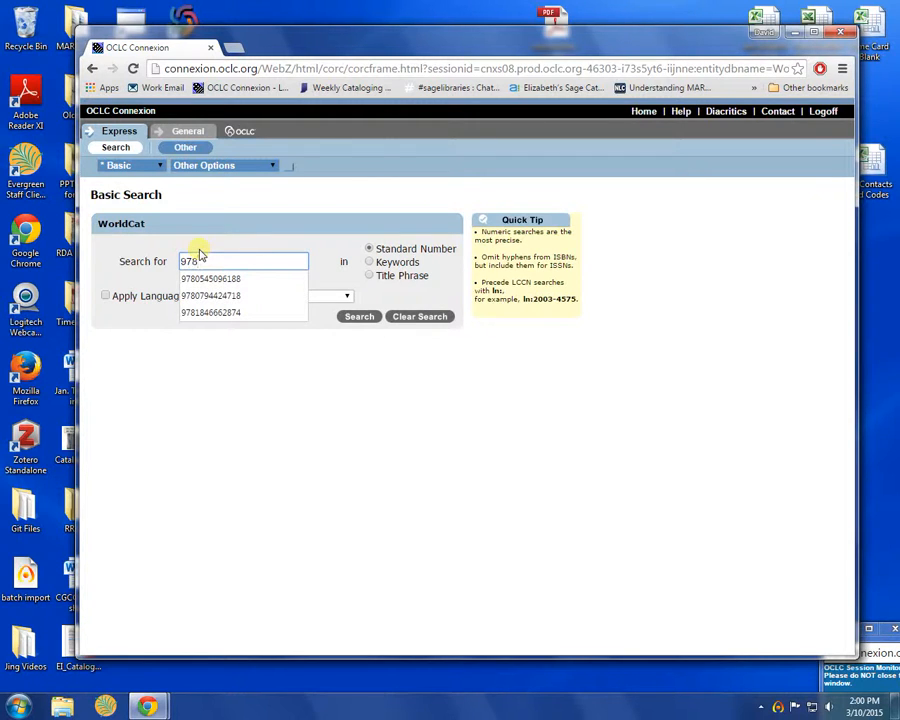
pyautogui.write('14233')
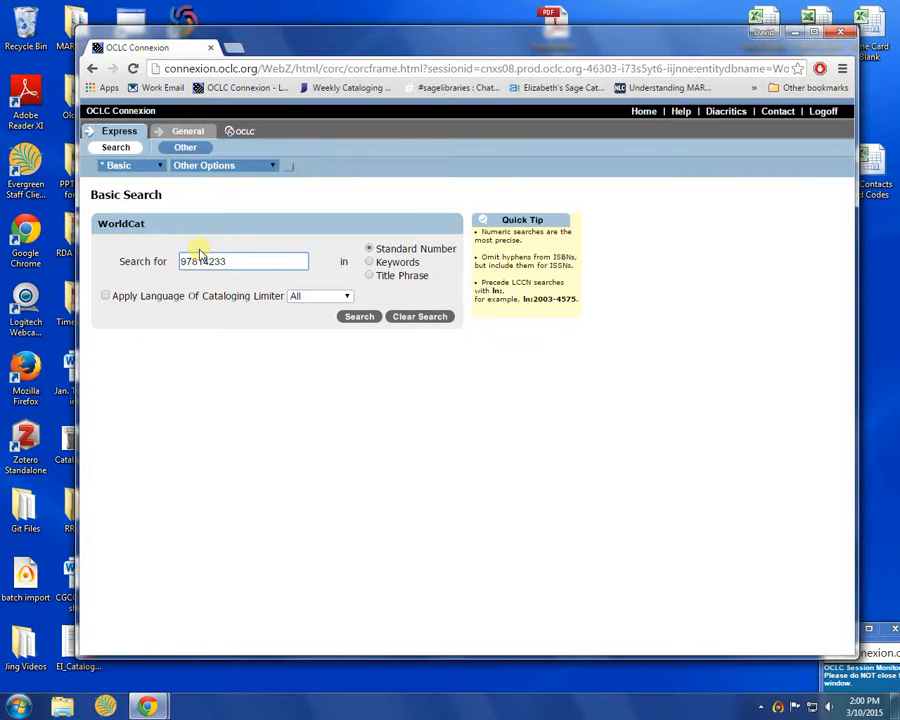
pyautogui.write('82713')
pyautogui.click(360, 317)
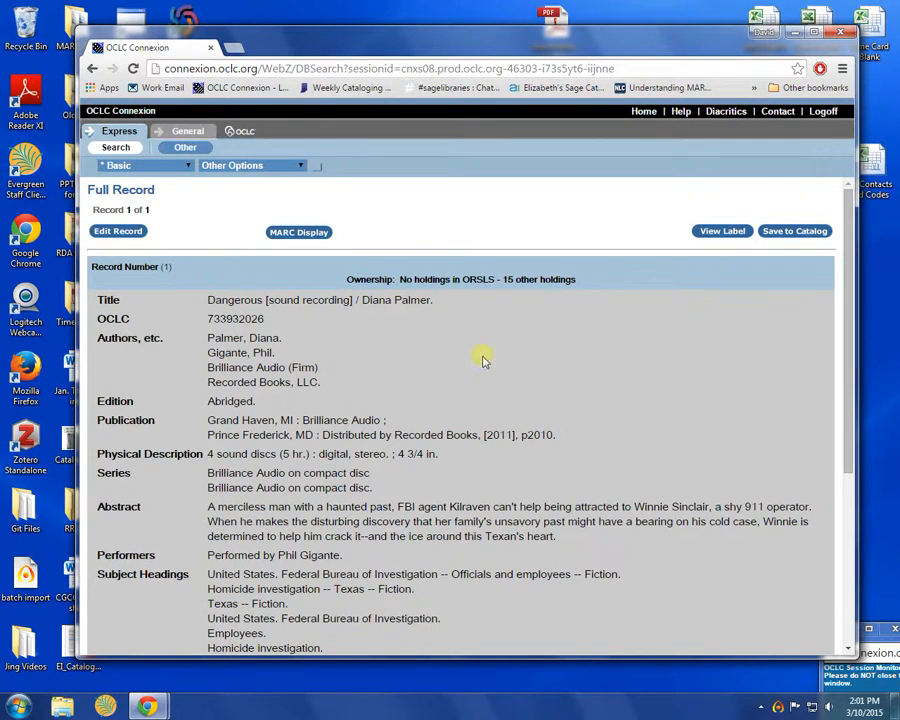
pyautogui.scroll(-1, 476, 355)
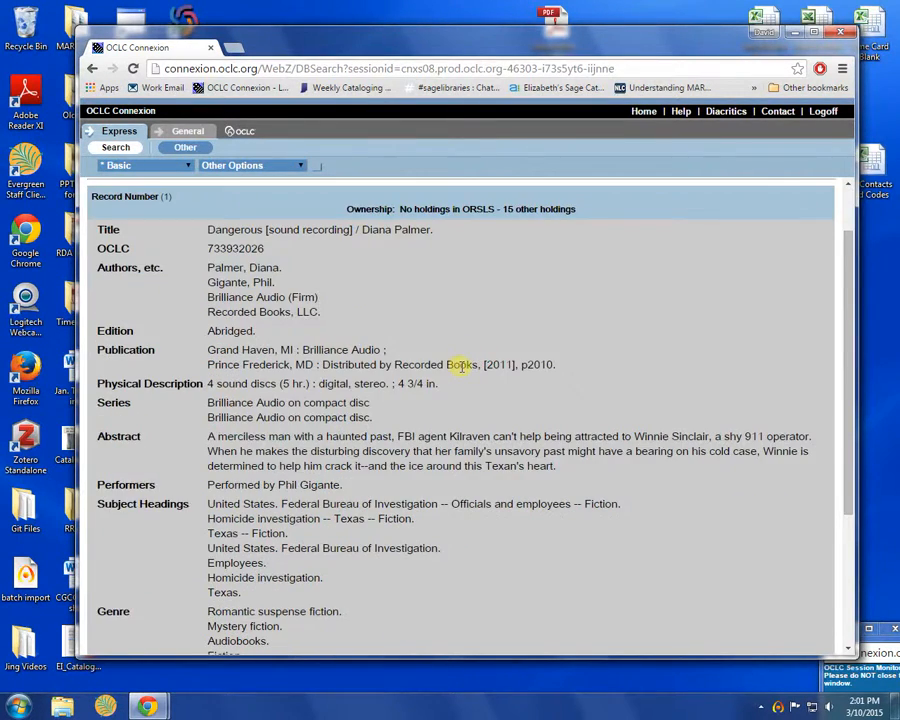
pyautogui.scroll(-1, 458, 366)
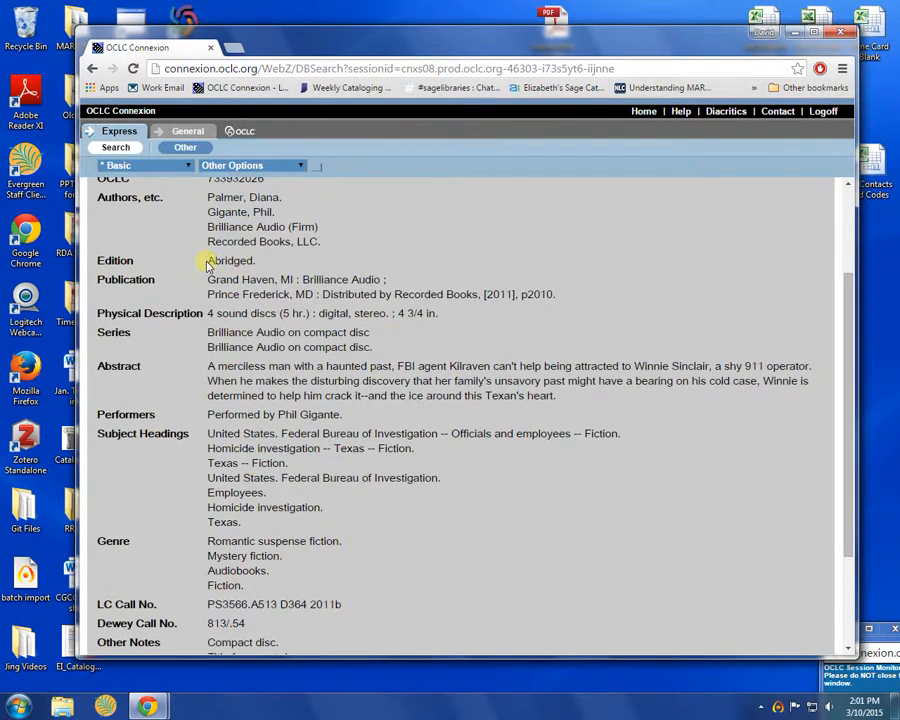
pyautogui.scroll(1, 432, 396)
pyautogui.scroll(1, 432, 396)
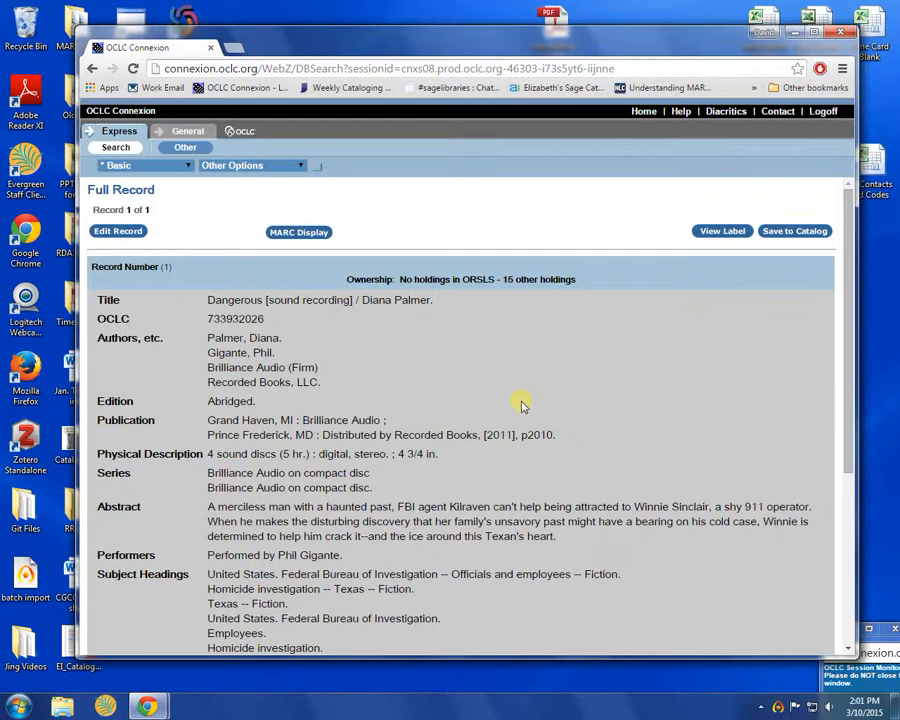
pyautogui.scroll(-5, 520, 405)
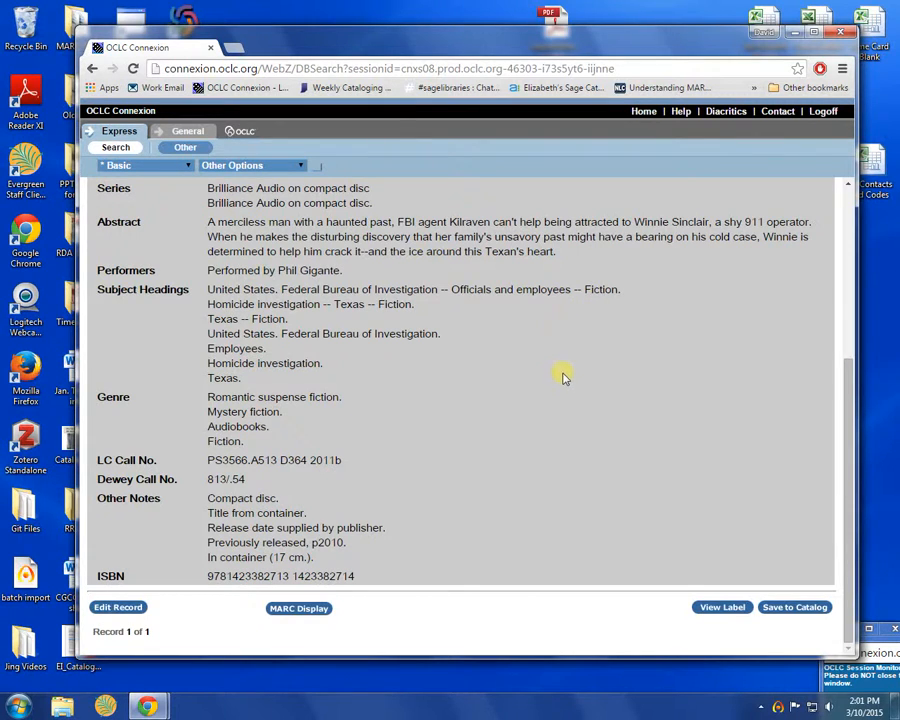
pyautogui.scroll(5, 546, 355)
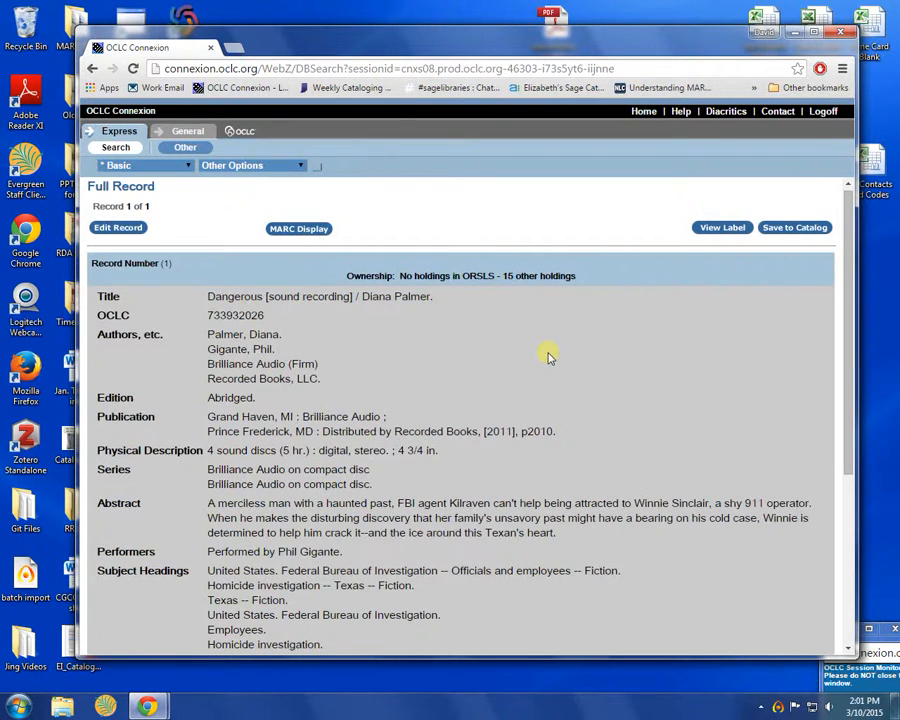
# Save the Dangerous record (OCLC 733932026) to the catalog, available for download within 24 hours
pyautogui.click(795, 229)
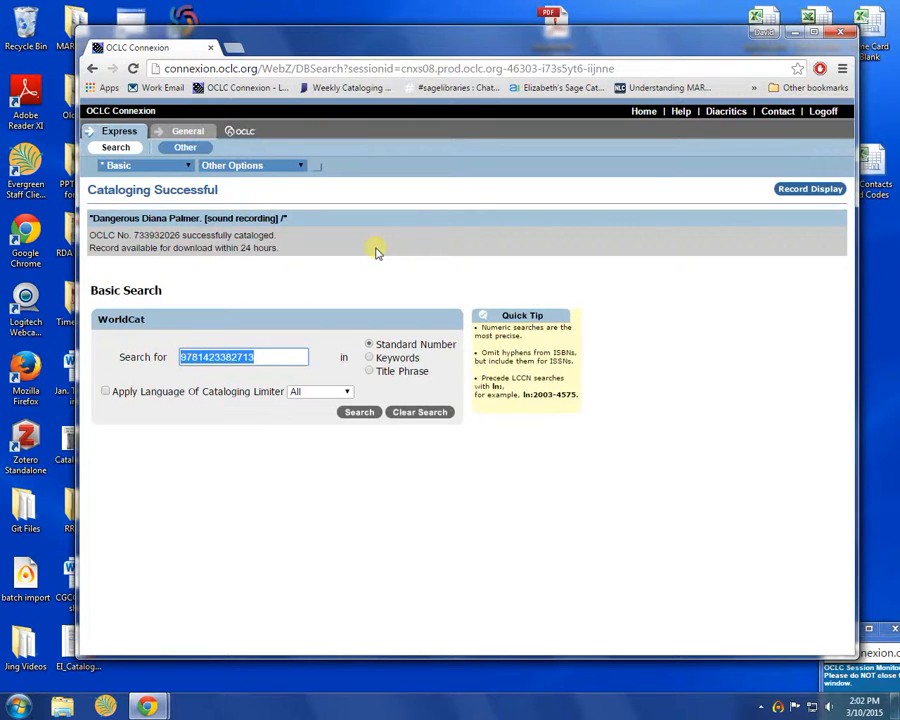
pyautogui.moveTo(283, 243); pyautogui.dragTo(88, 249)
pyautogui.click(318, 273)
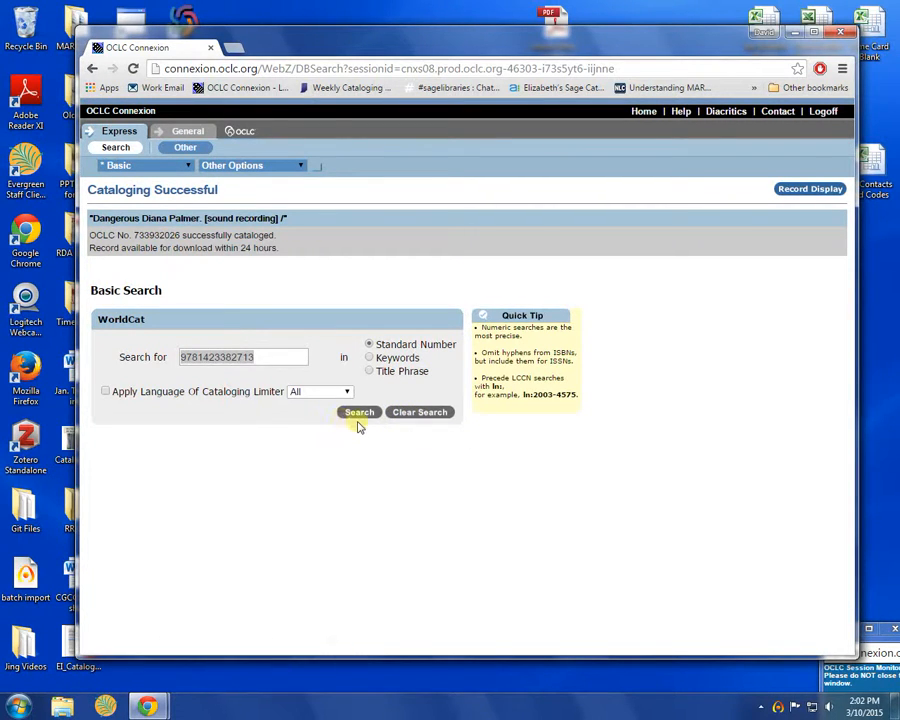
# Switch to Advanced Search and clear the previous ISBN from the first search box
pyautogui.click(187, 165)
pyautogui.click(124, 209)
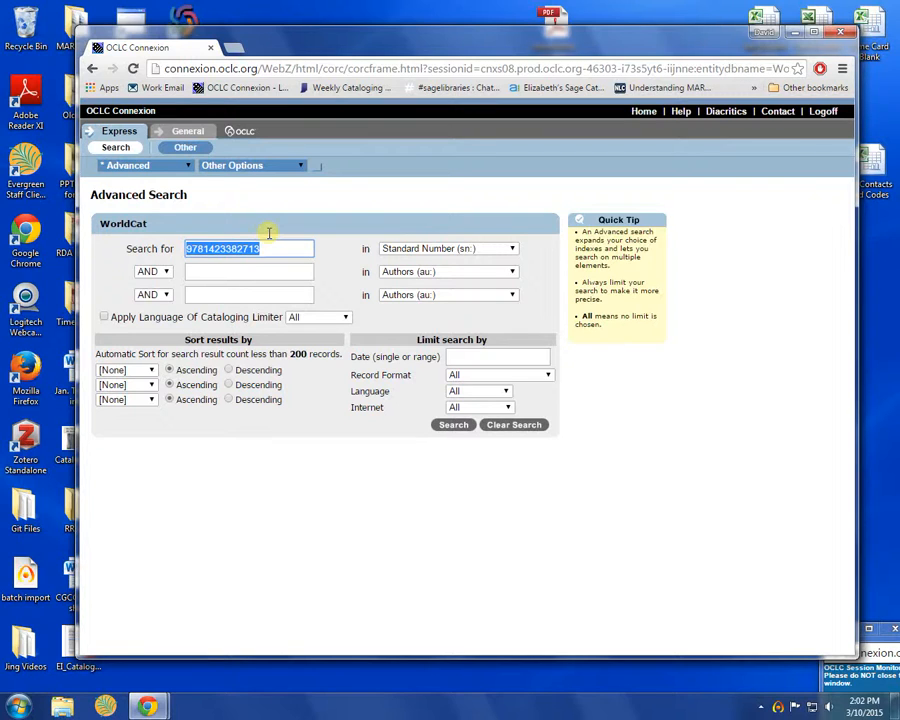
pyautogui.press('BackSpace')
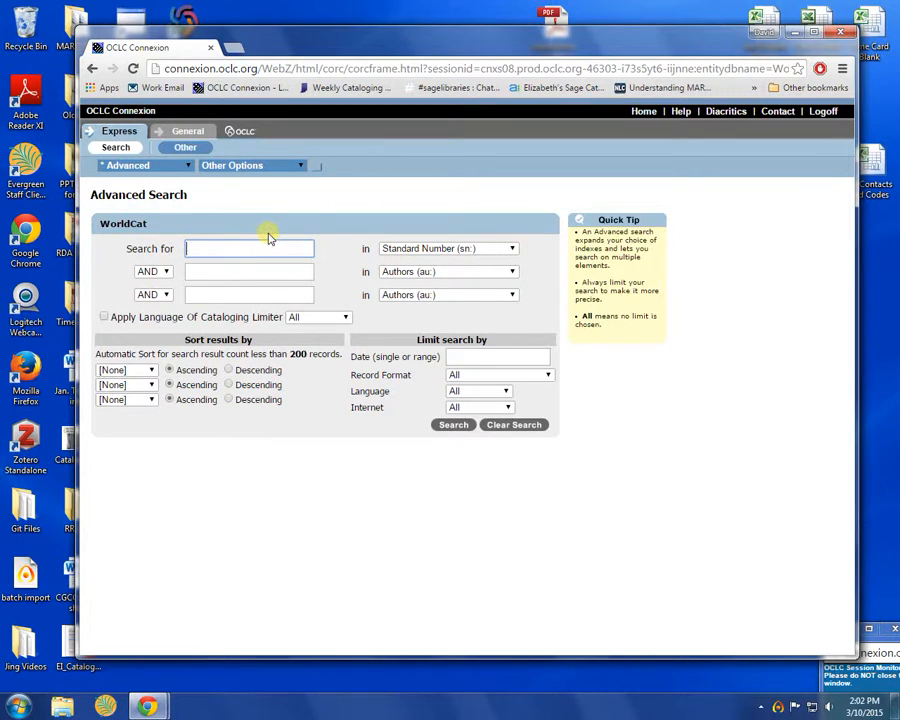
pyautogui.click(411, 248)
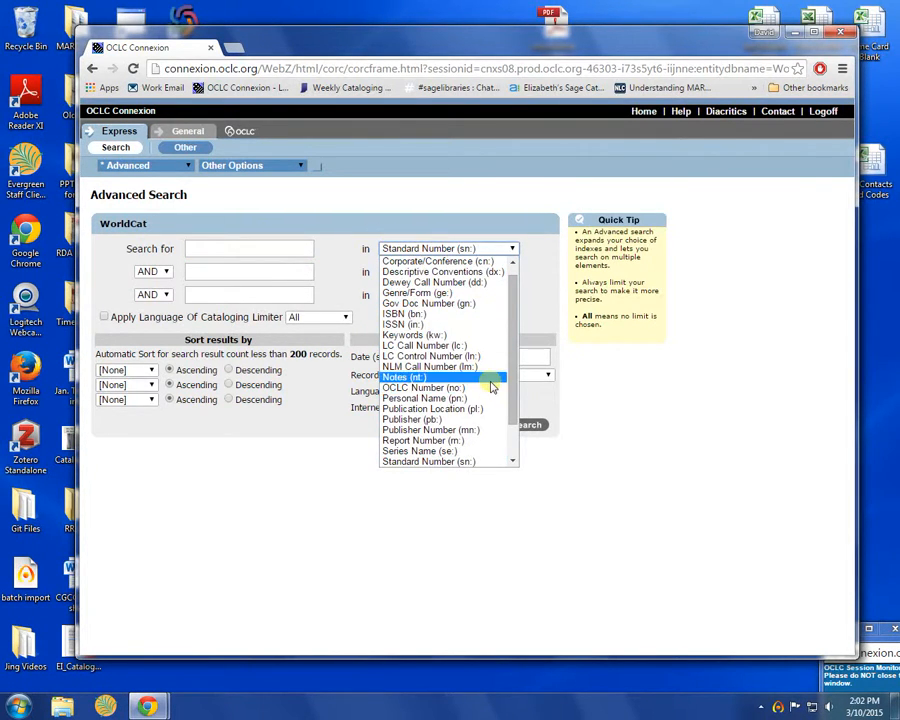
# Search by Title 'When someone leaves' plus the author's name in the Authors index
pyautogui.scroll(-2, 492, 383)
pyautogui.click(483, 438)
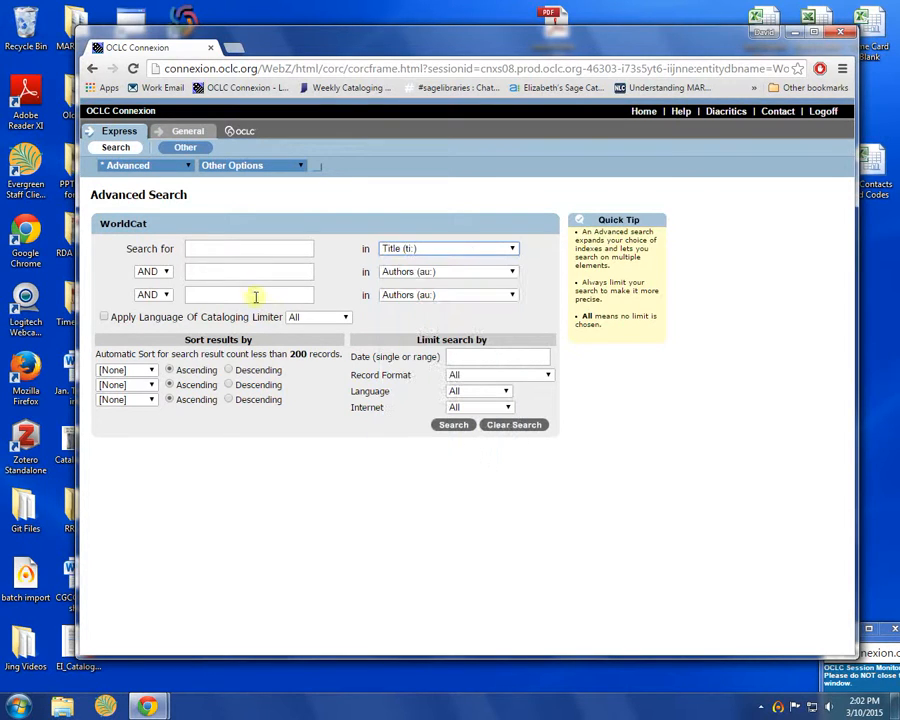
pyautogui.click(227, 248)
pyautogui.write('W')
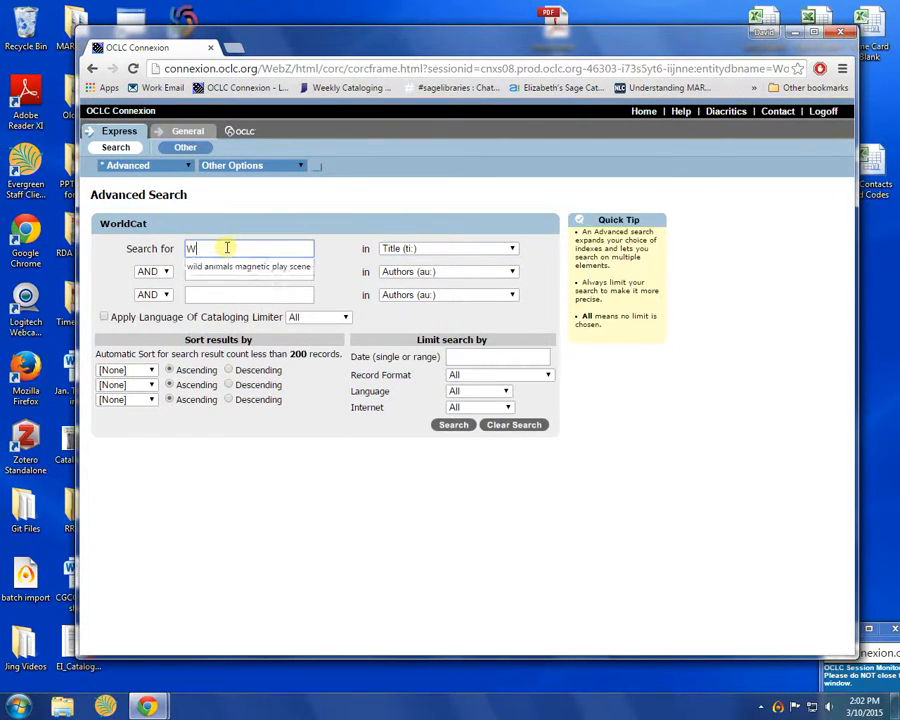
pyautogui.write('hen someo')
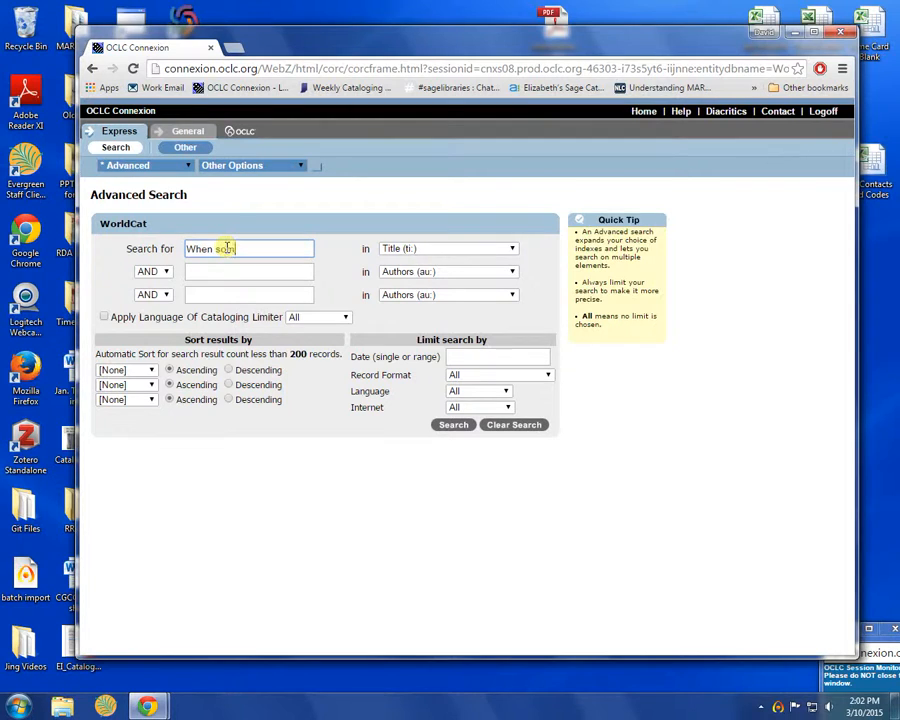
pyautogui.write('ne leaves')
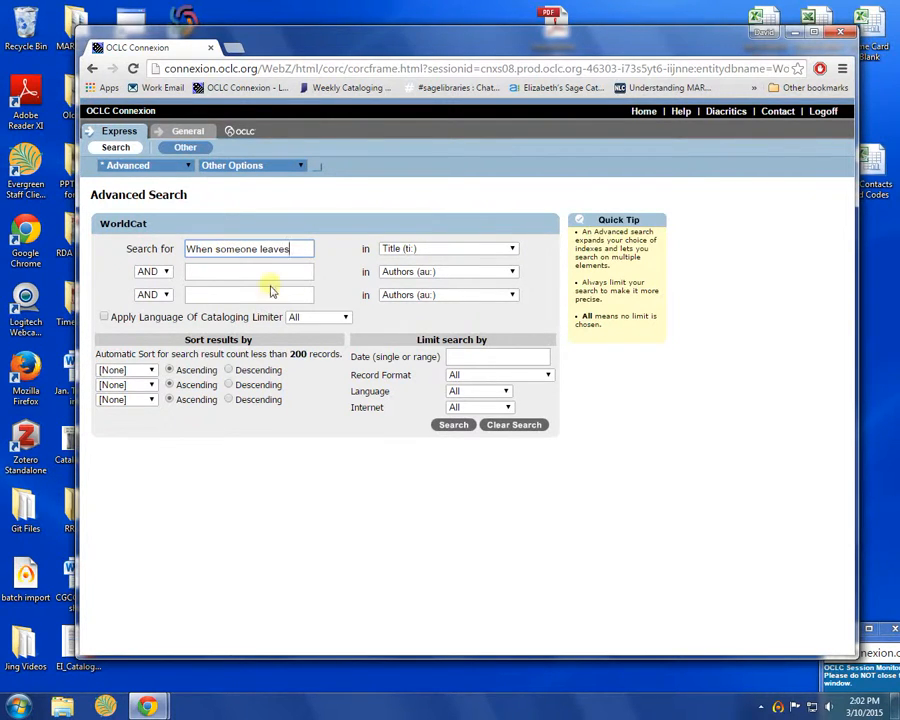
pyautogui.click(265, 273)
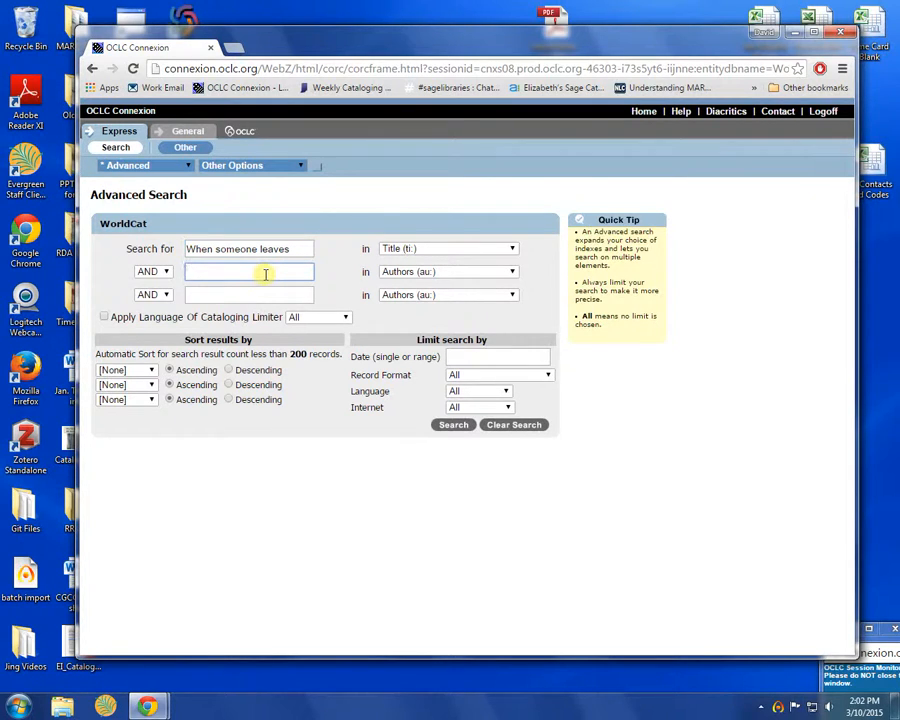
pyautogui.write('Mjelva, Marianne')
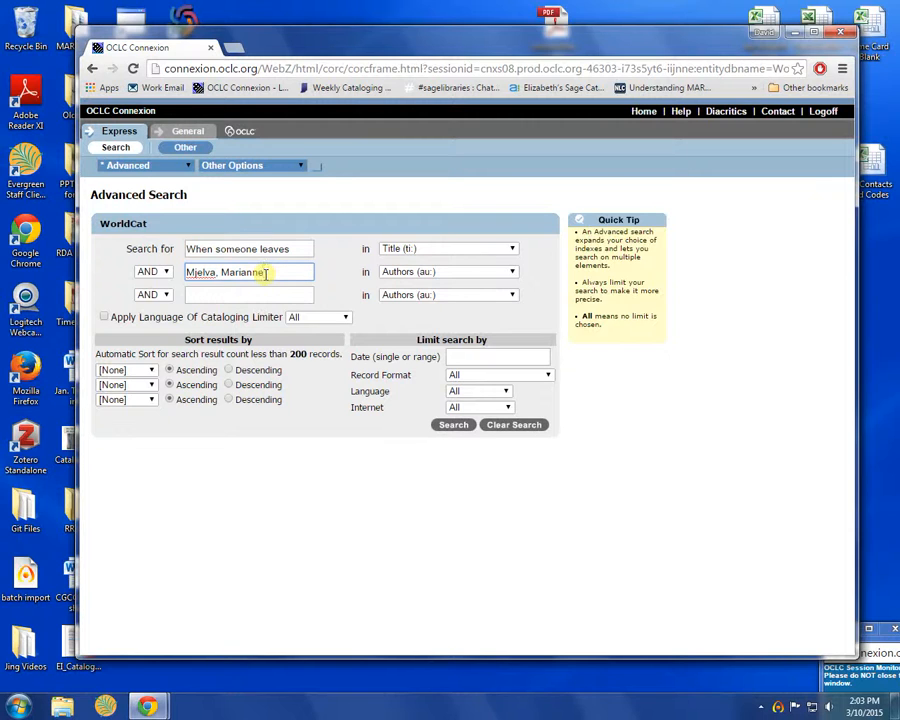
pyautogui.click(454, 426)
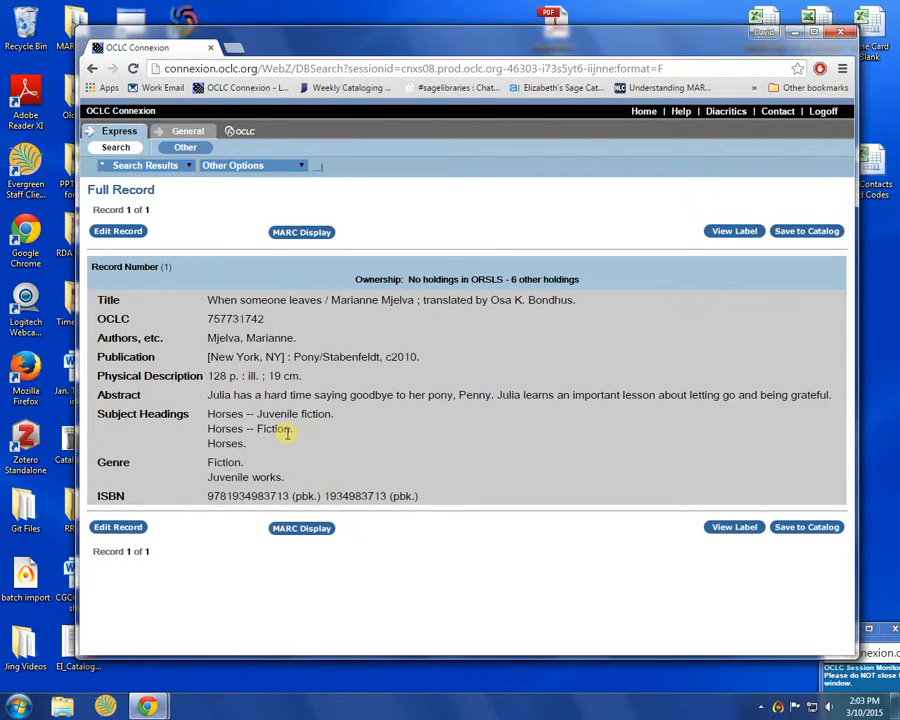
# Save the When someone leaves record (OCLC 757731742) to the catalog
pyautogui.click(790, 236)
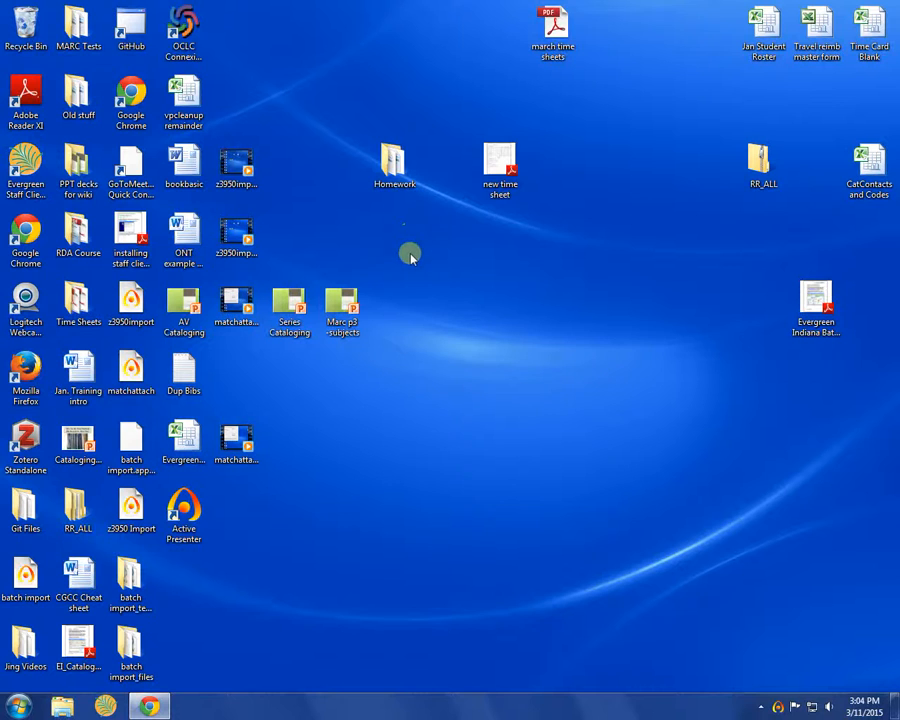
# Log on to Connexion again in a new browser tab with the saved login details
pyautogui.click(149, 706)
pyautogui.click(237, 88)
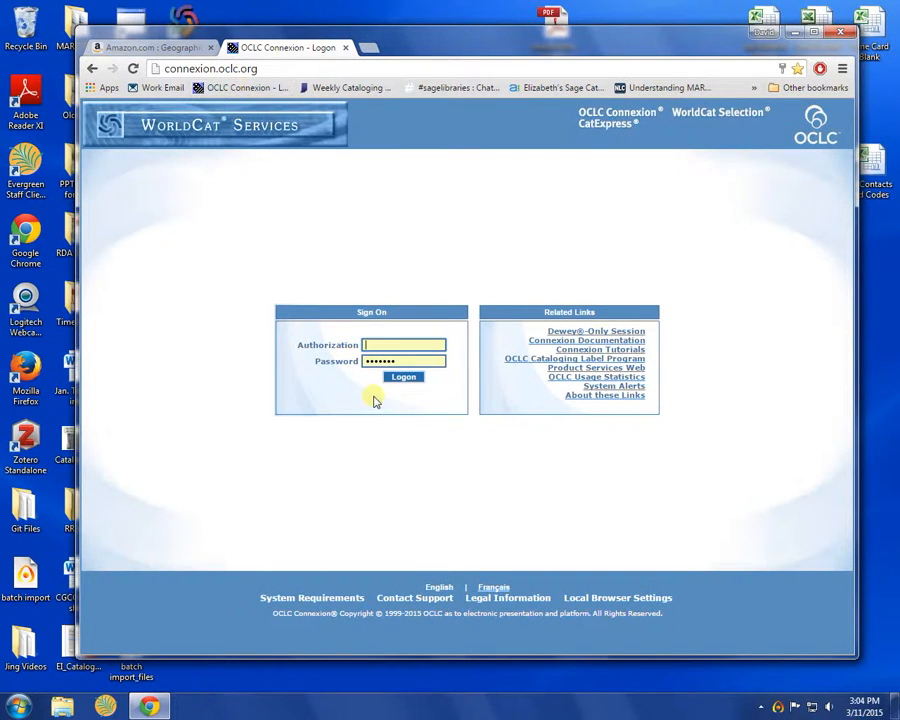
pyautogui.write('1')
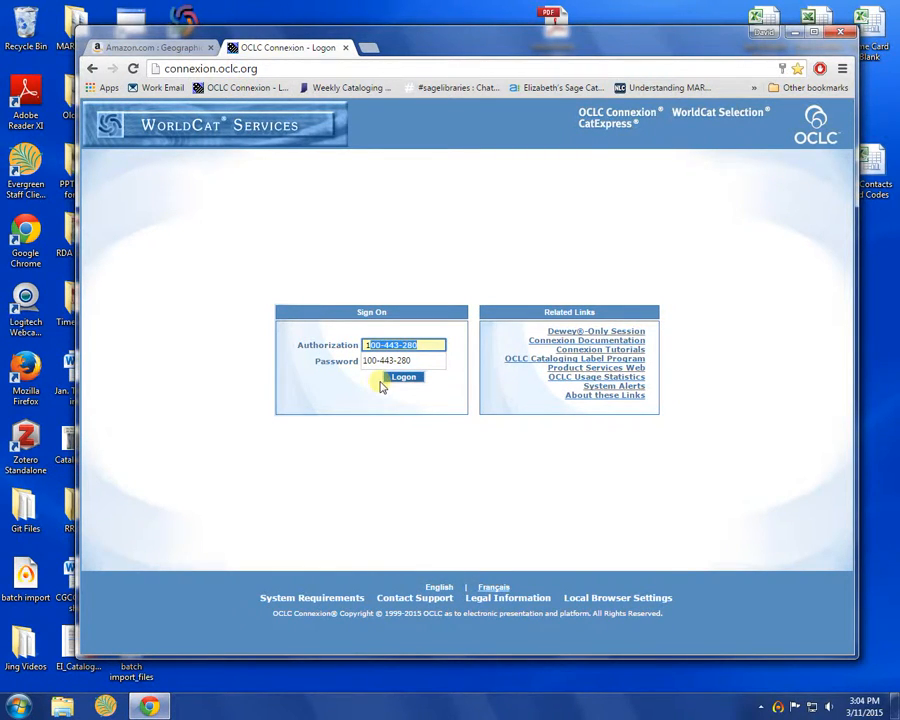
pyautogui.click(380, 388)
pyautogui.click(397, 382)
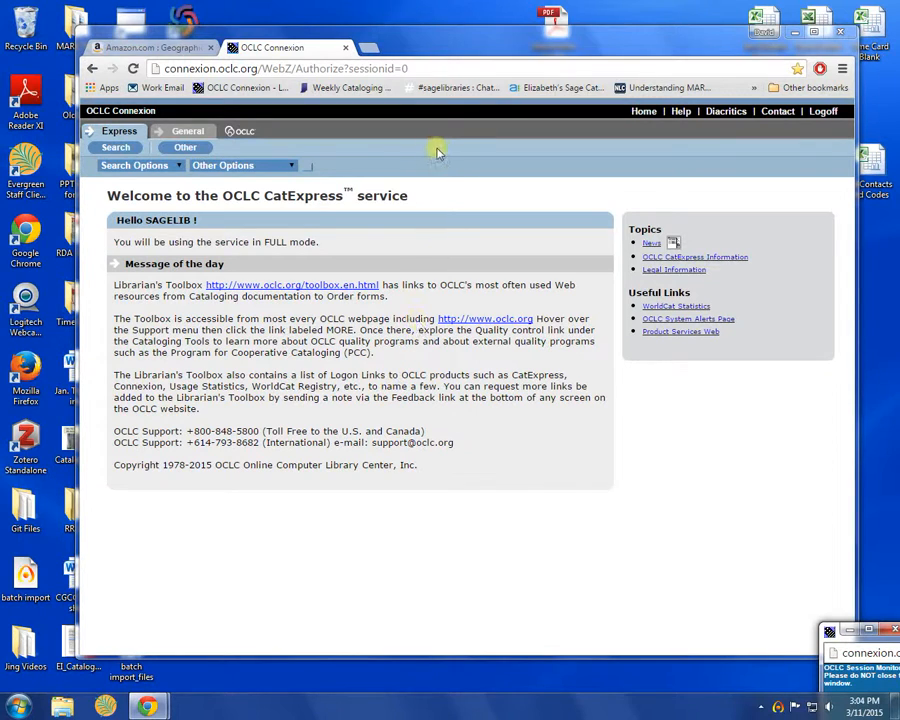
# Choose Download Records from Other Options to reach the Records and reports page
pyautogui.click(289, 168)
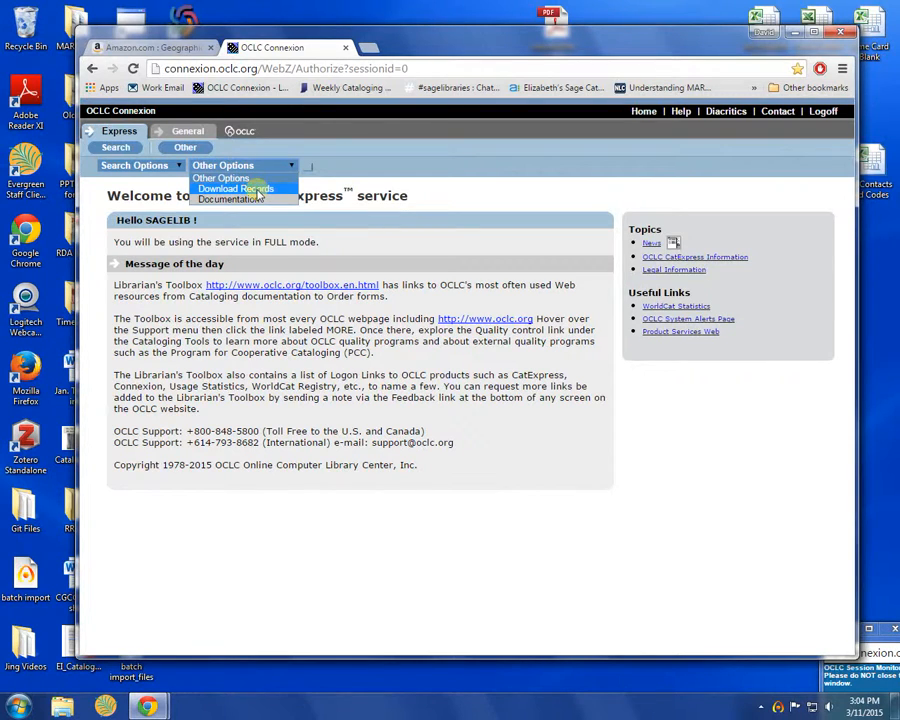
pyautogui.click(258, 190)
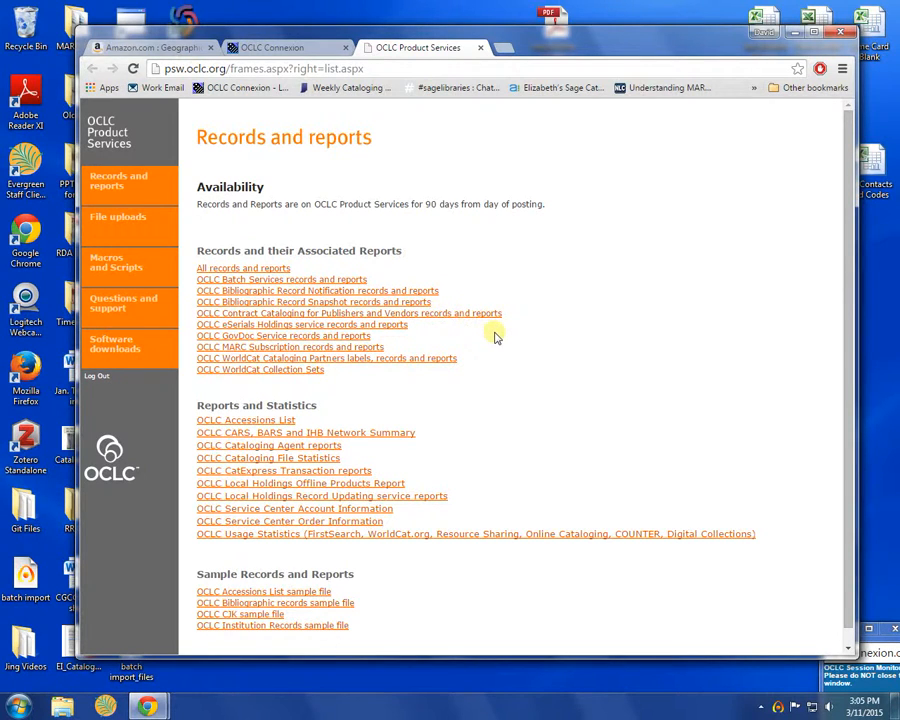
# Download the D150310 records file from the MARC Subscription records and reports page
pyautogui.click(287, 350)
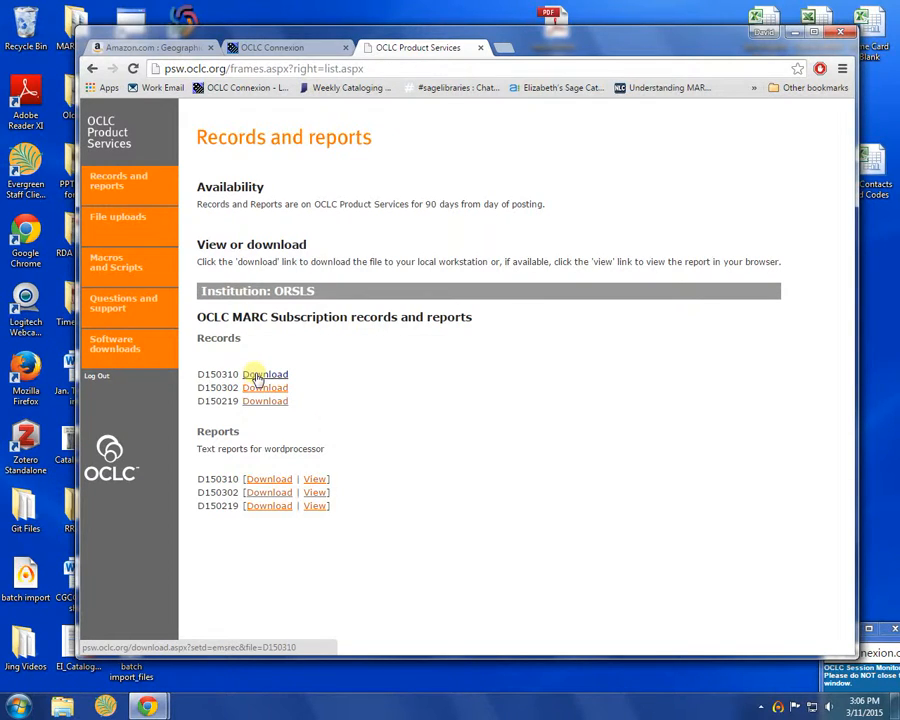
pyautogui.click(258, 375)
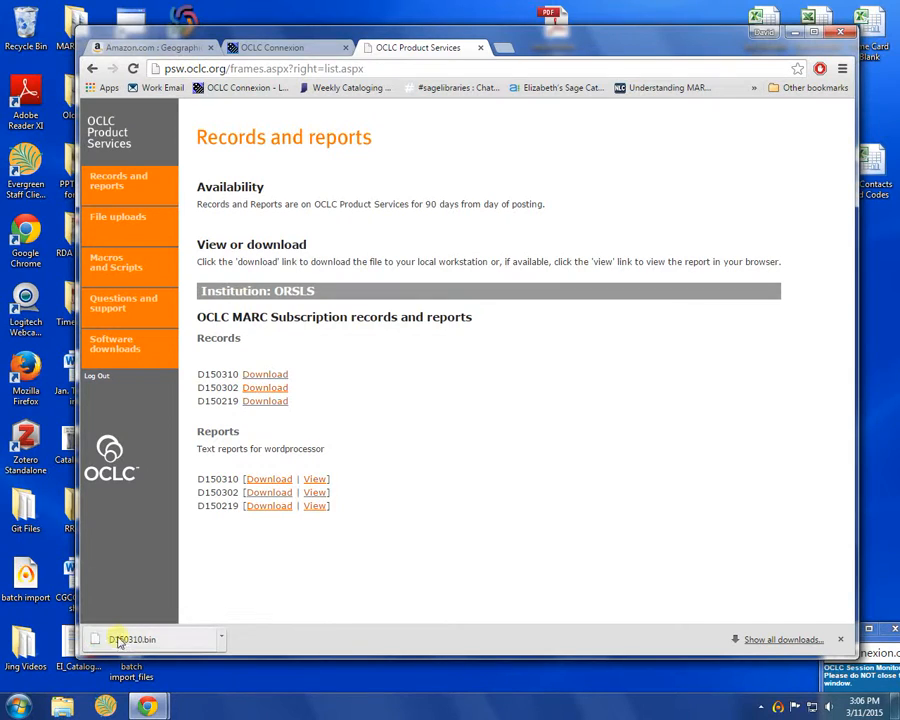
# Copy D150310.bin from the Downloads folder to the desktop, then close the Explorer window
pyautogui.click(220, 641)
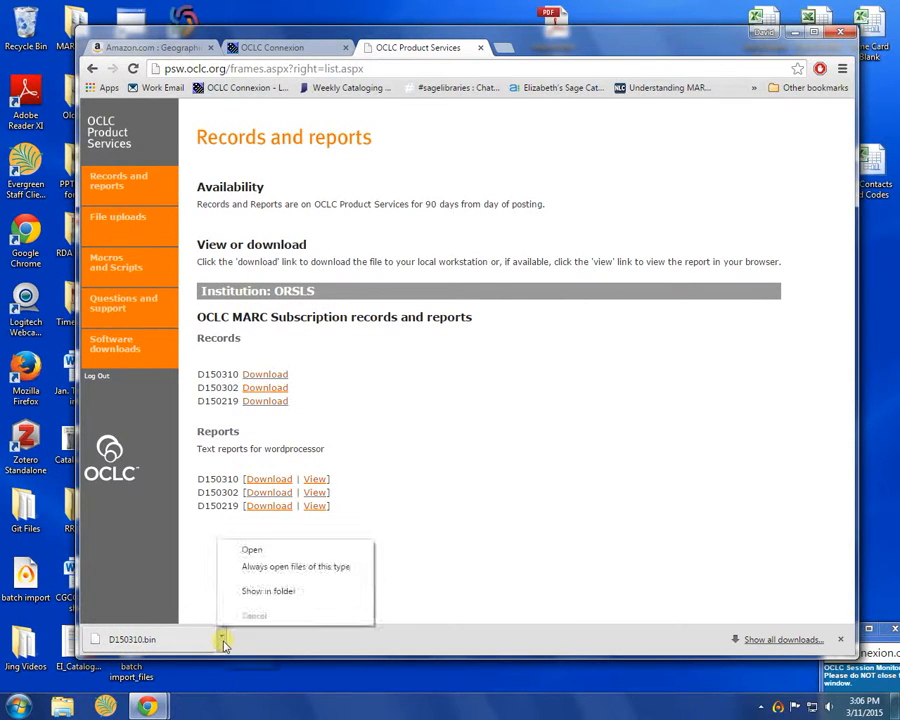
pyautogui.click(255, 594)
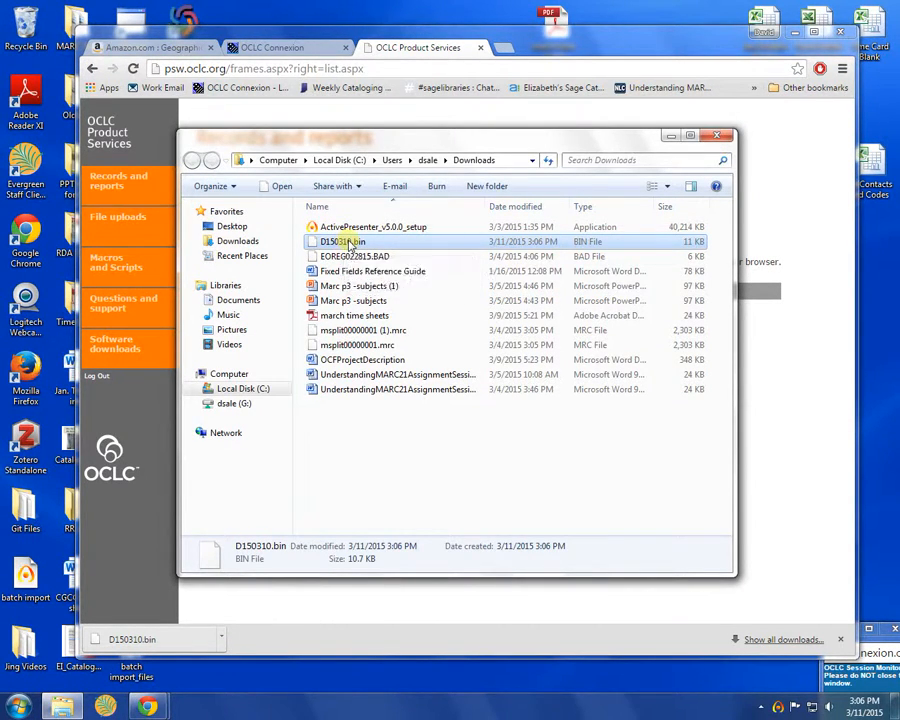
pyautogui.moveTo(349, 246); pyautogui.dragTo(240, 229)
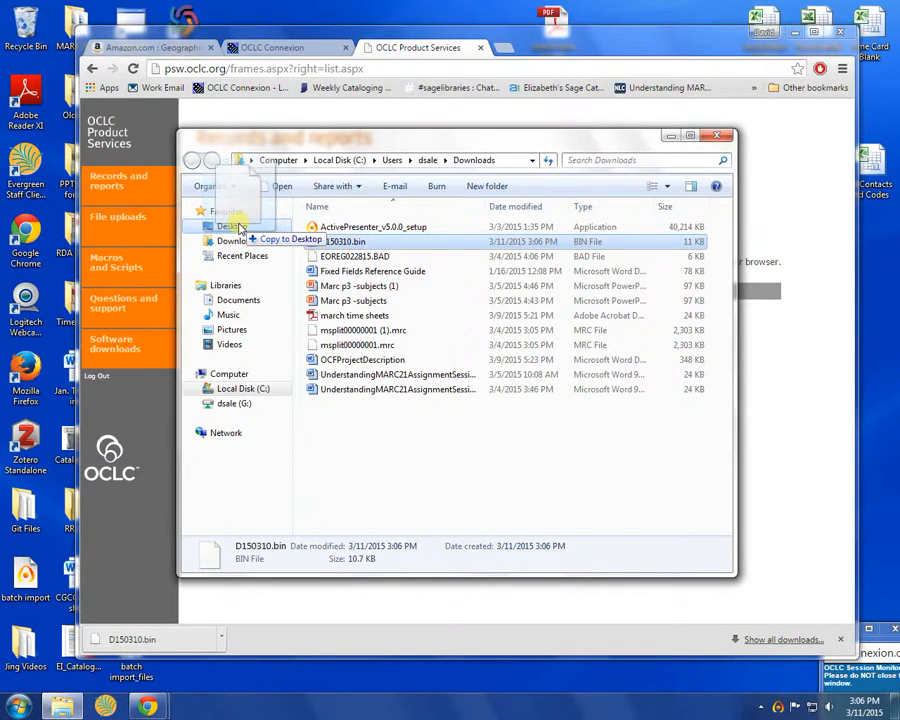
pyautogui.moveTo(240, 229); pyautogui.dragTo(240, 228)
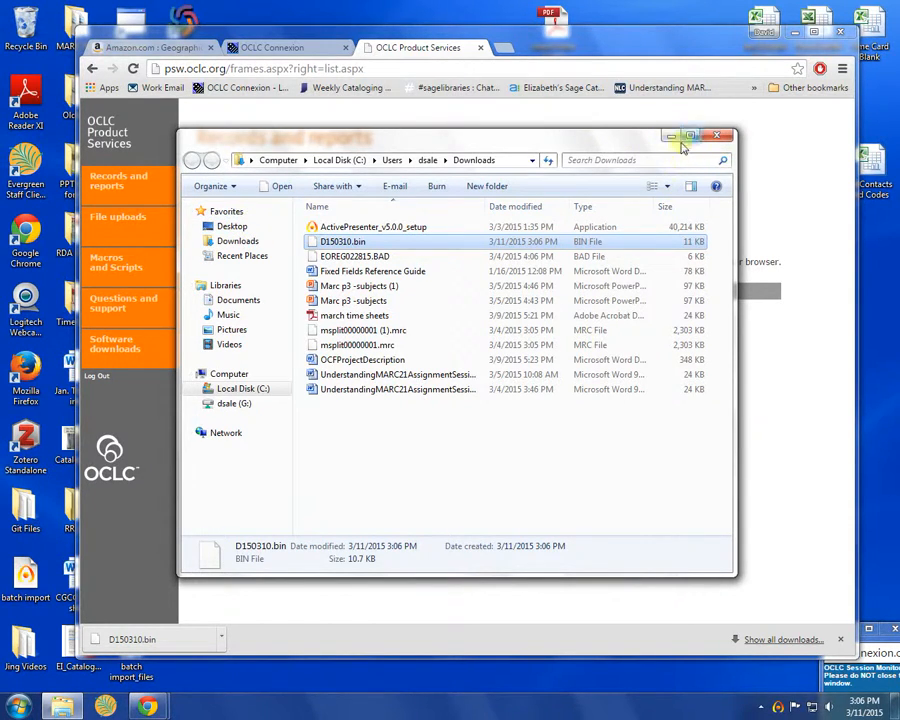
pyautogui.click(720, 137)
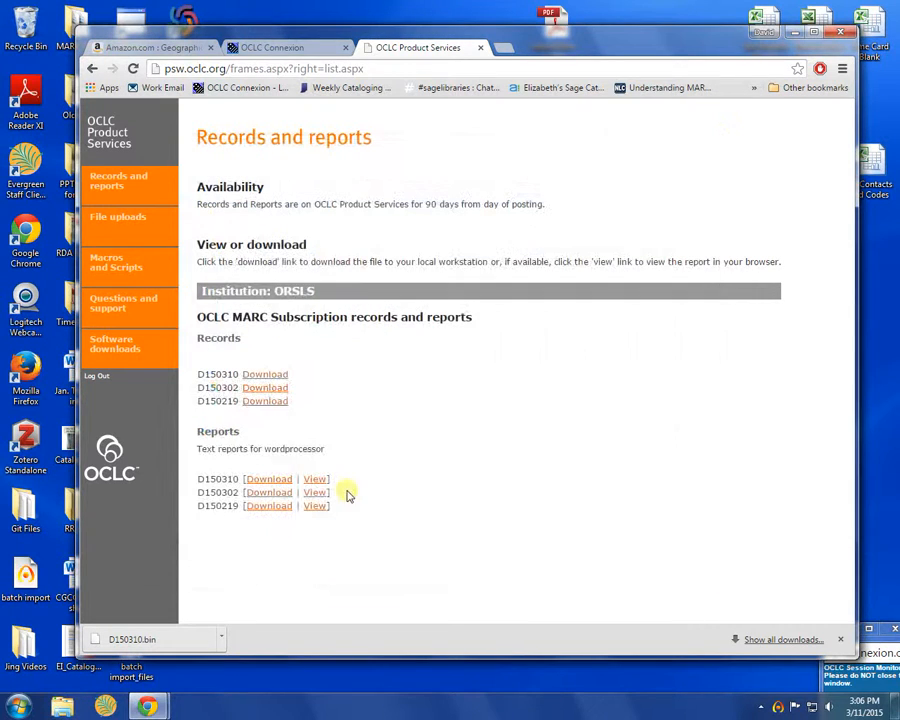
# Start Evergreen under the default profile and sign in with the staff username and password
pyautogui.click(100, 708)
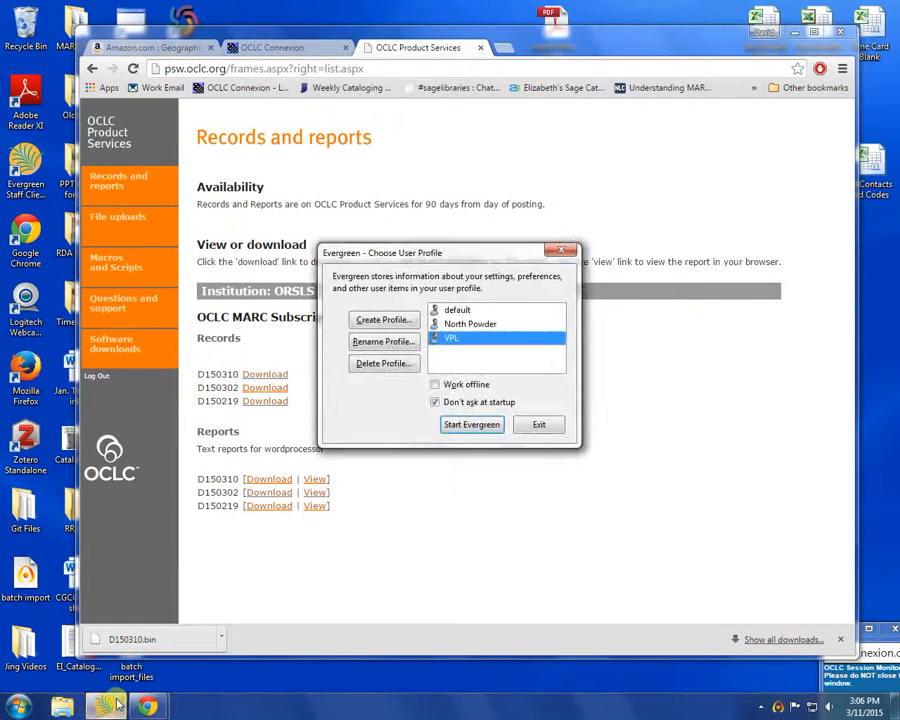
pyautogui.click(452, 310)
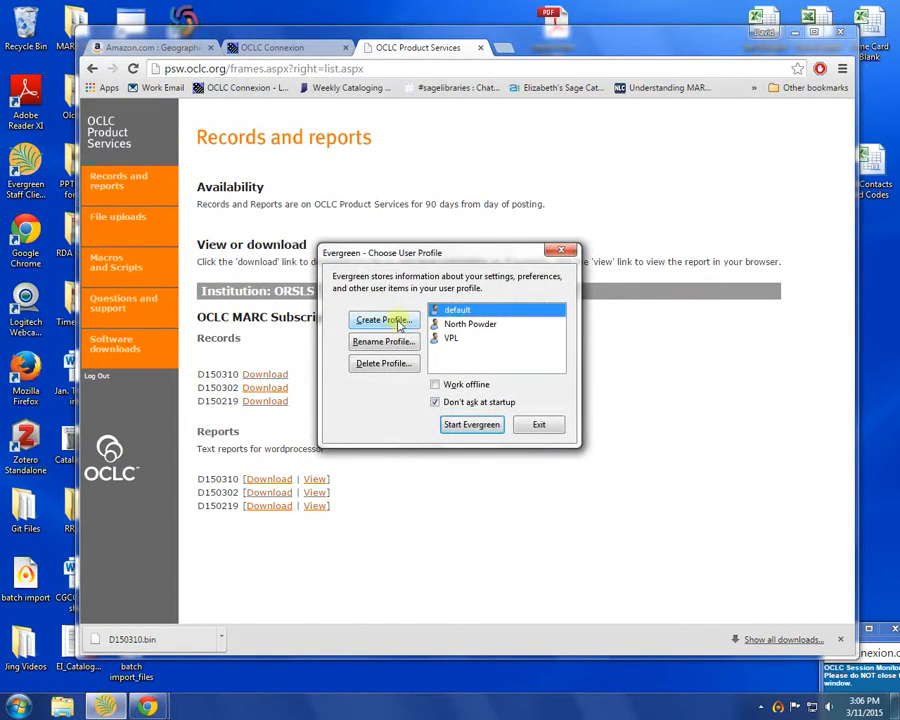
pyautogui.click(487, 428)
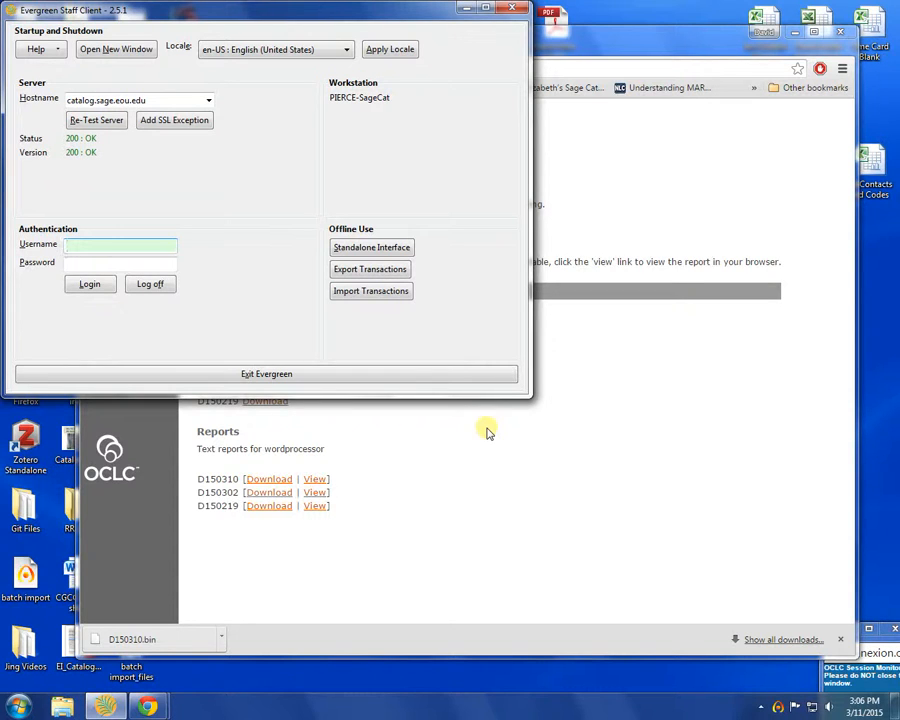
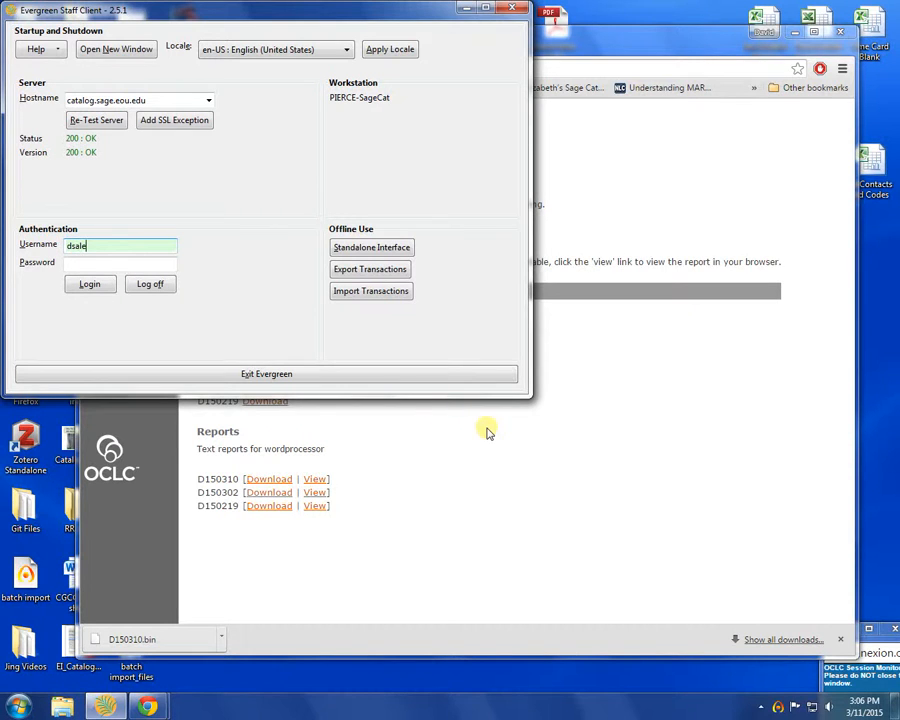
pyautogui.click(105, 260)
pyautogui.write('********')
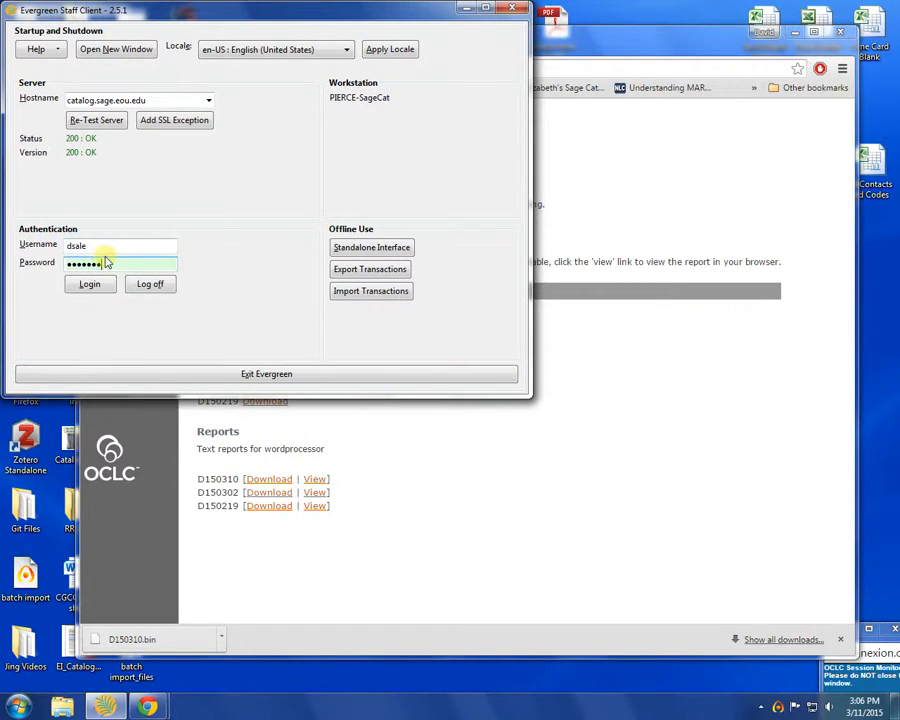
pyautogui.press('Return')
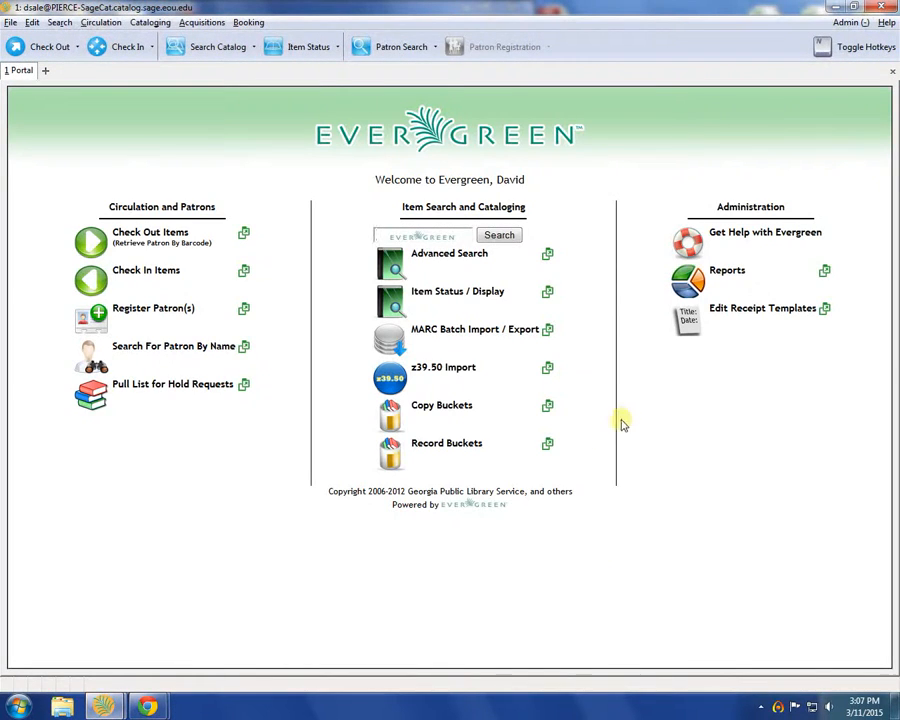
# In MARC Batch Import/Export, keep Bibliographic Records and name a new queue 'OCLC records'
pyautogui.click(451, 336)
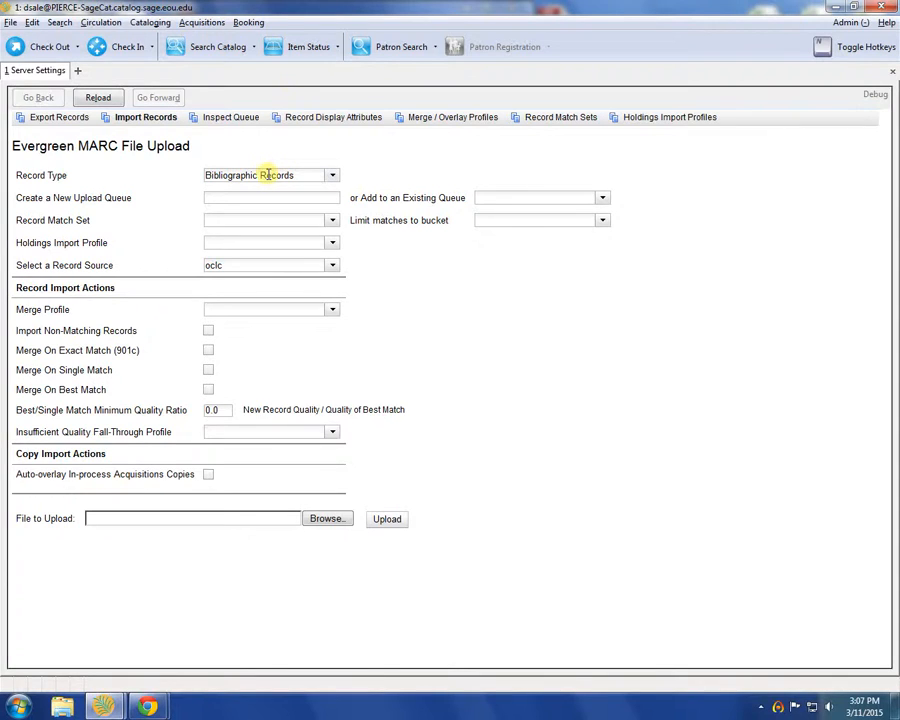
pyautogui.click(334, 177)
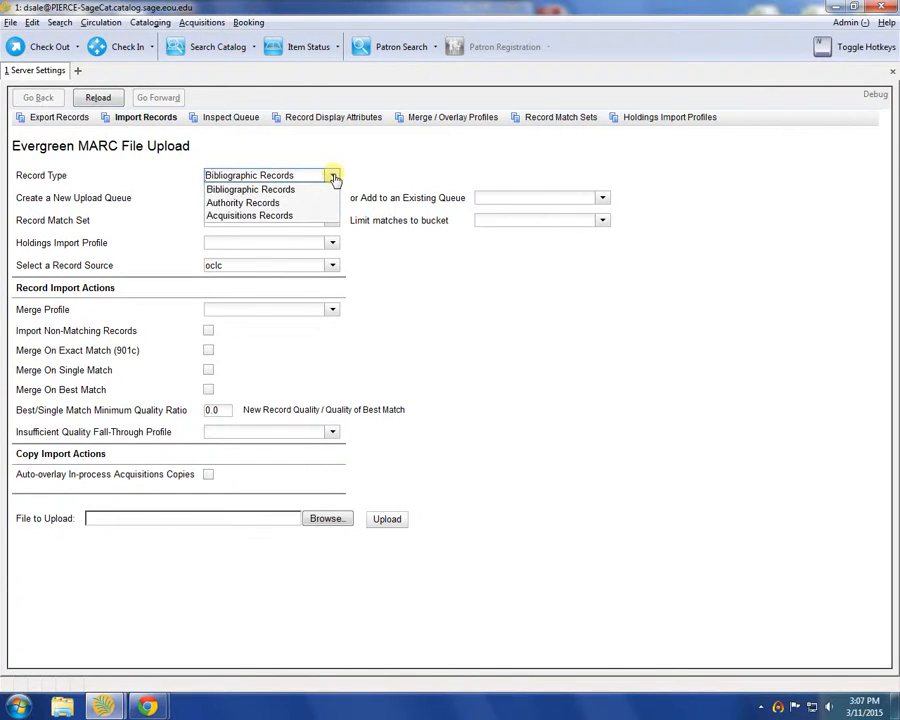
pyautogui.click(239, 175)
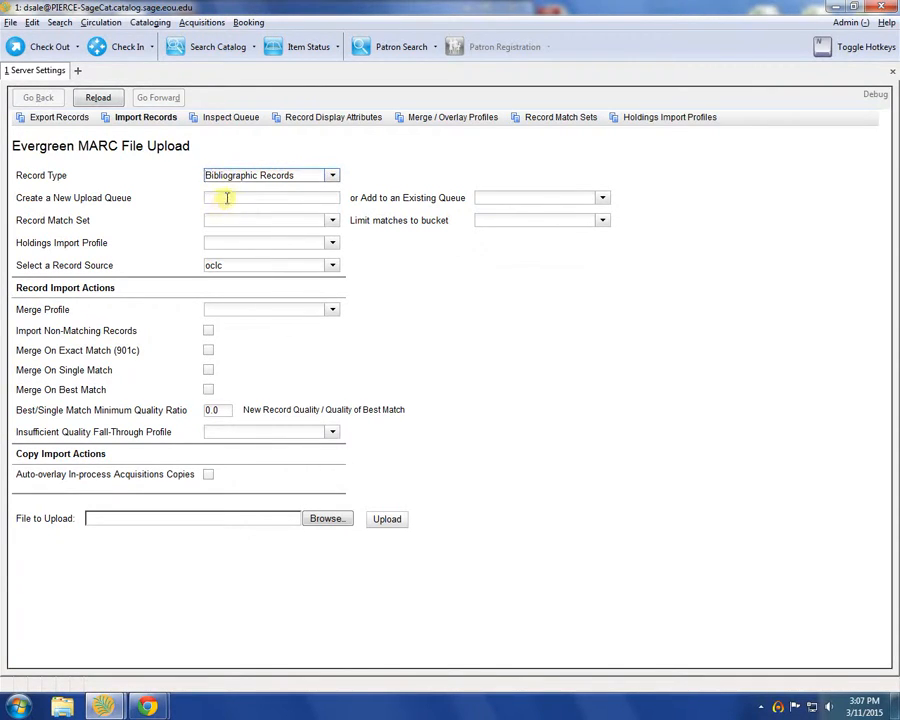
pyautogui.click(227, 198)
pyautogui.click(603, 199)
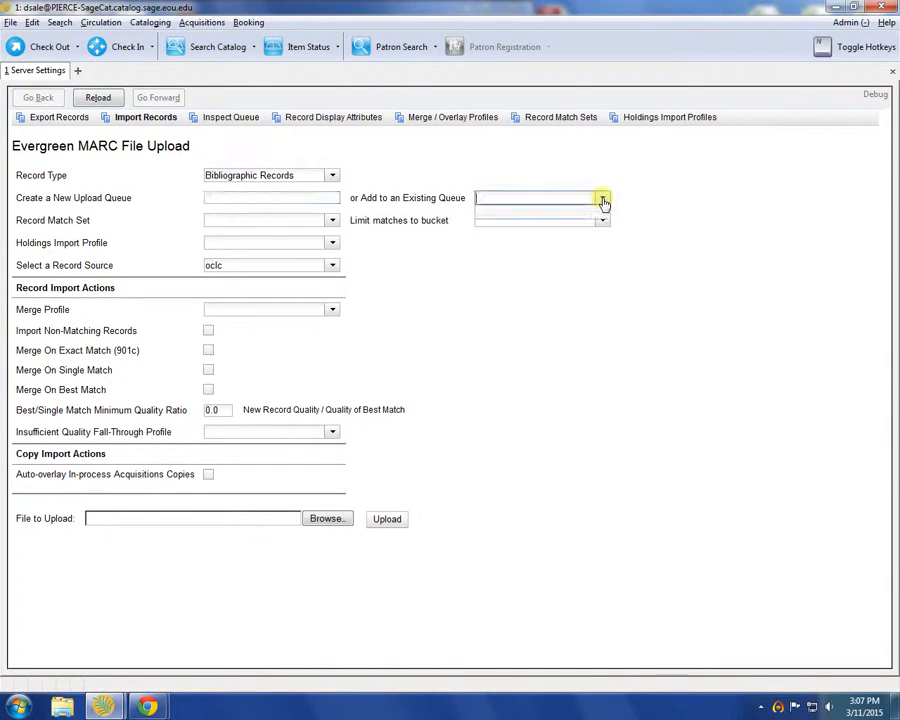
pyautogui.click(249, 202)
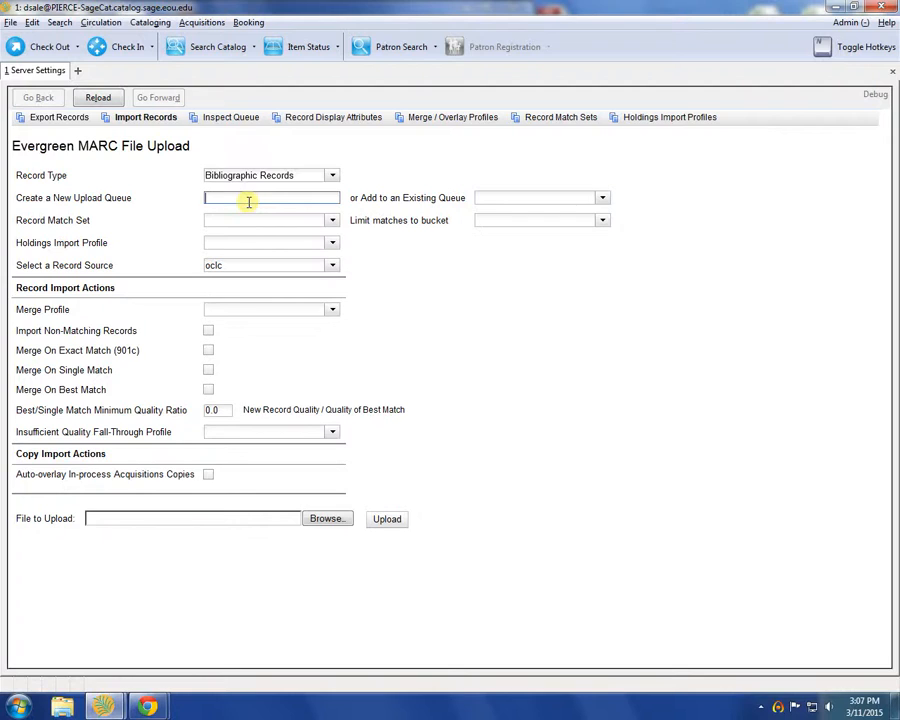
pyautogui.write('OCLC records')
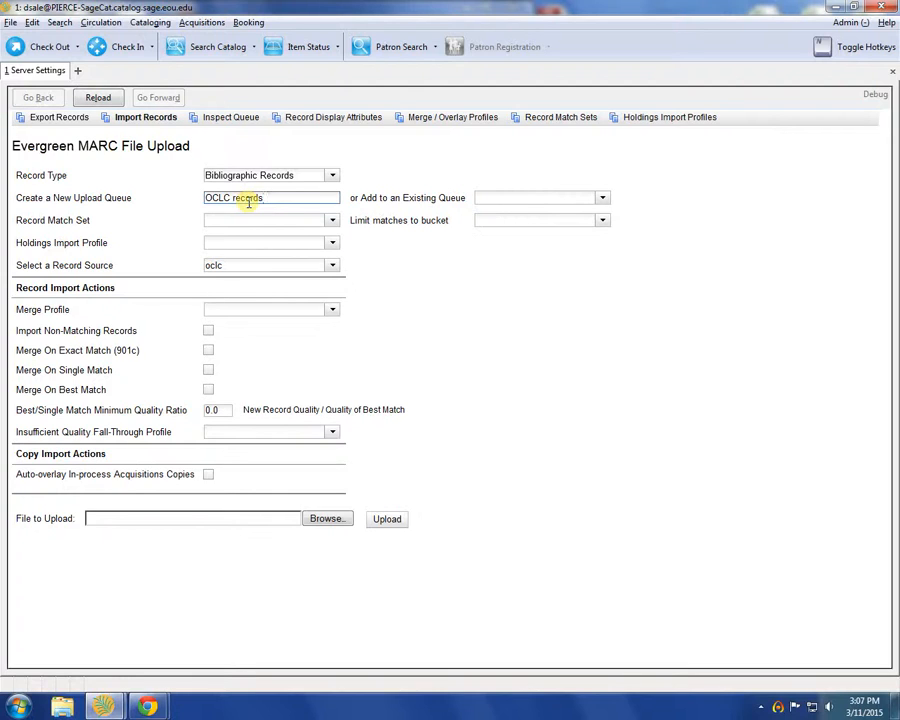
# Set record source oclc, Merge Profile OCLC, and enable Import Non-Matching Records
pyautogui.click(332, 222)
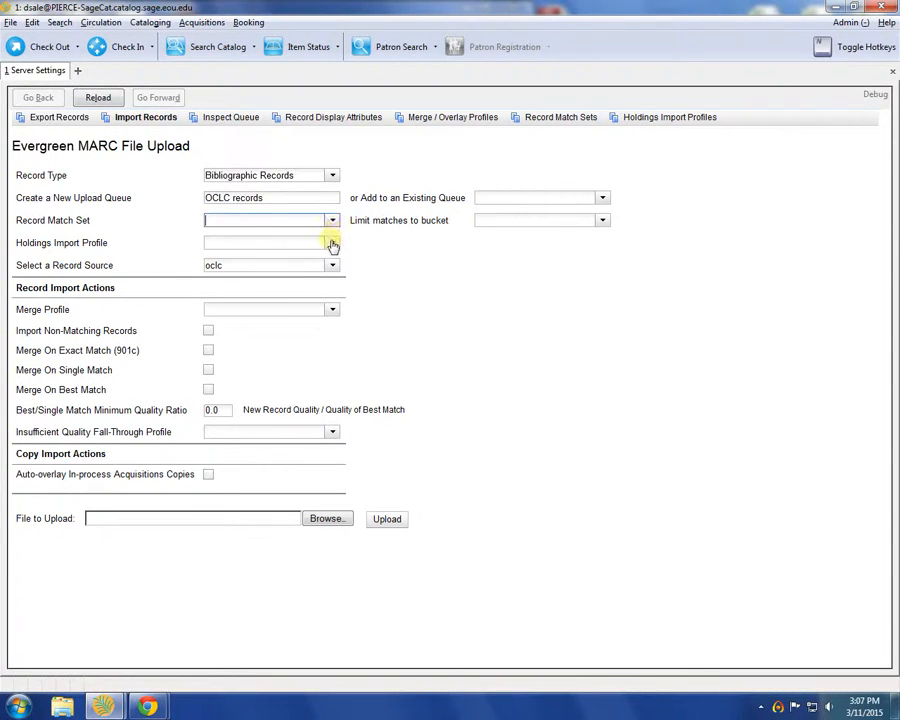
pyautogui.click(332, 246)
pyautogui.click(334, 221)
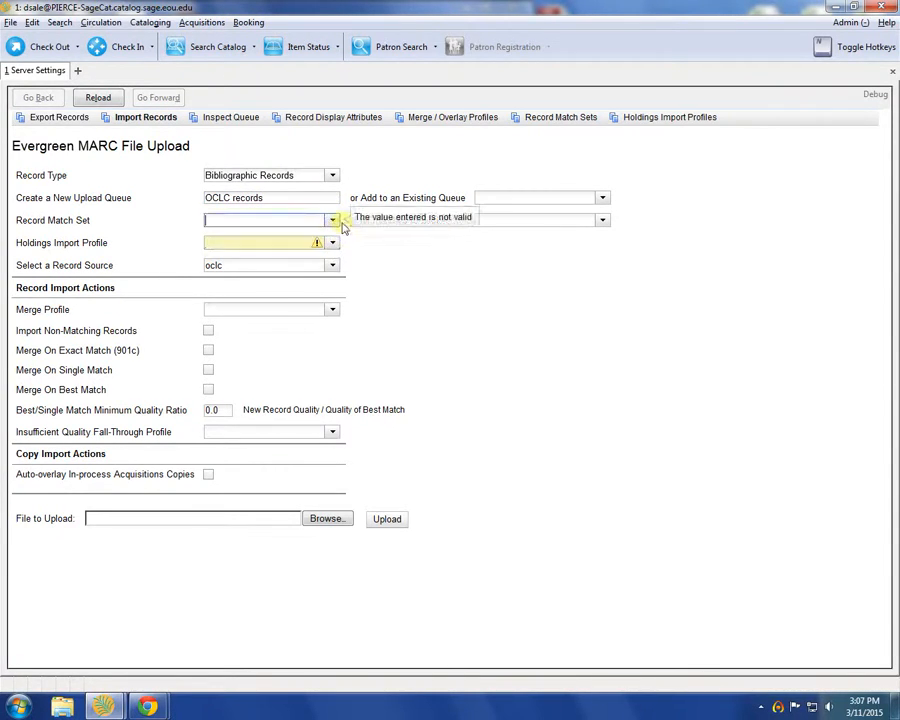
pyautogui.click(603, 221)
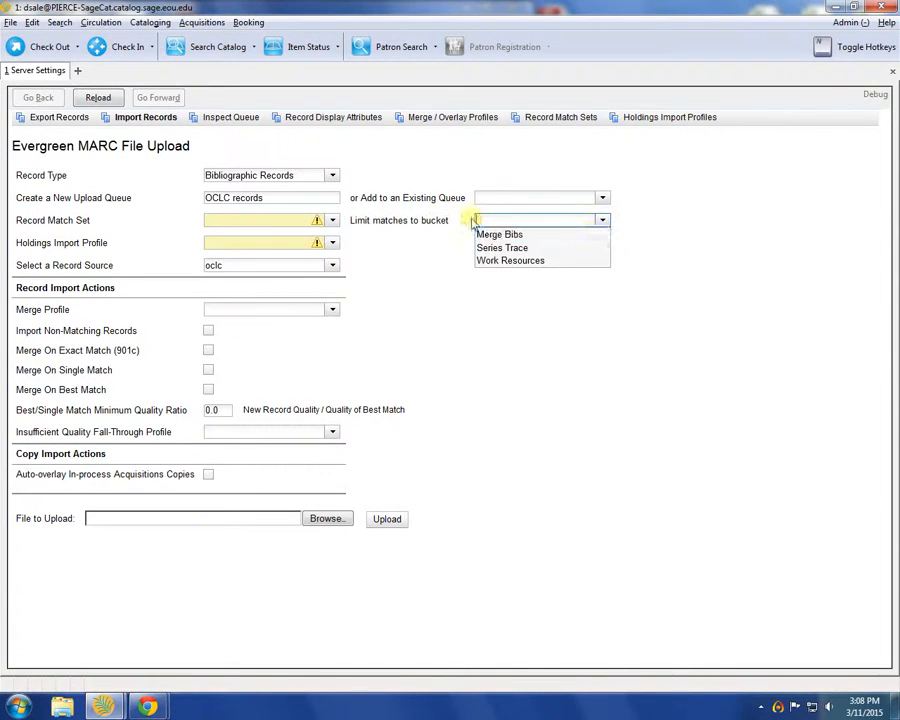
pyautogui.click(437, 220)
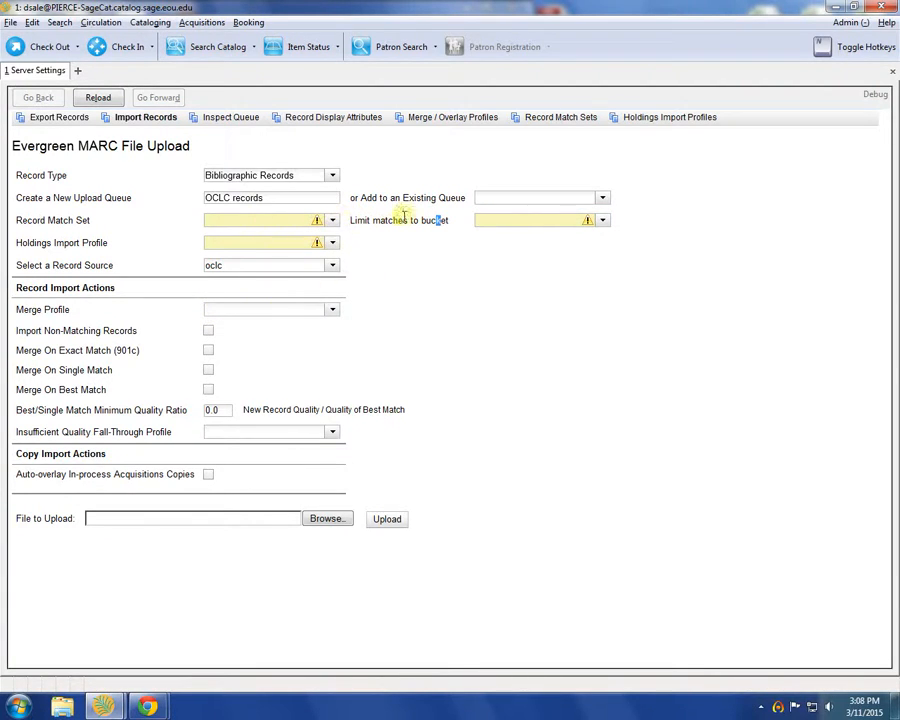
pyautogui.click(333, 266)
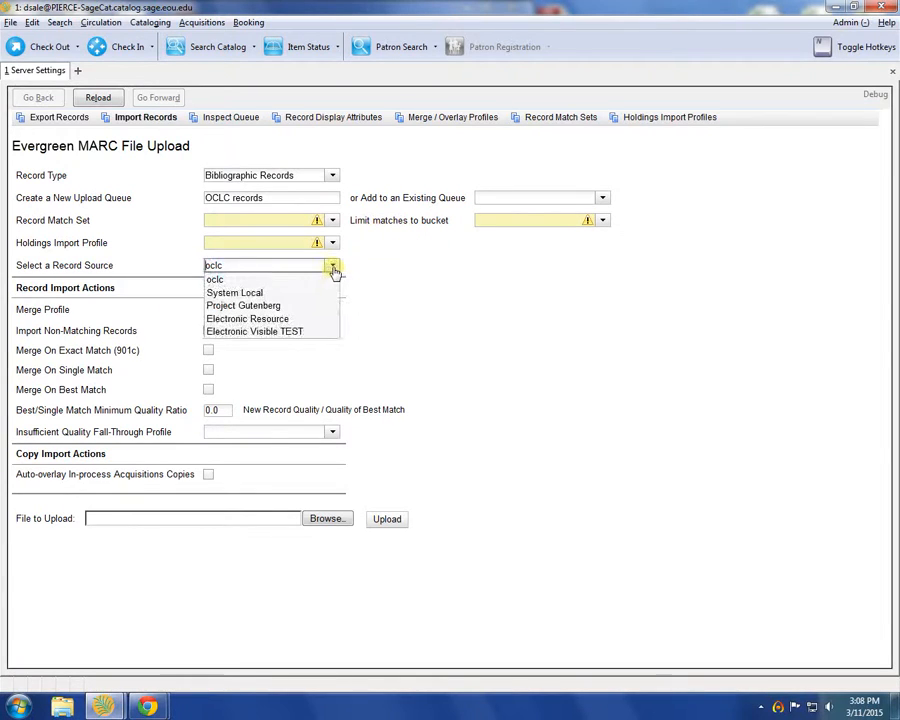
pyautogui.click(293, 281)
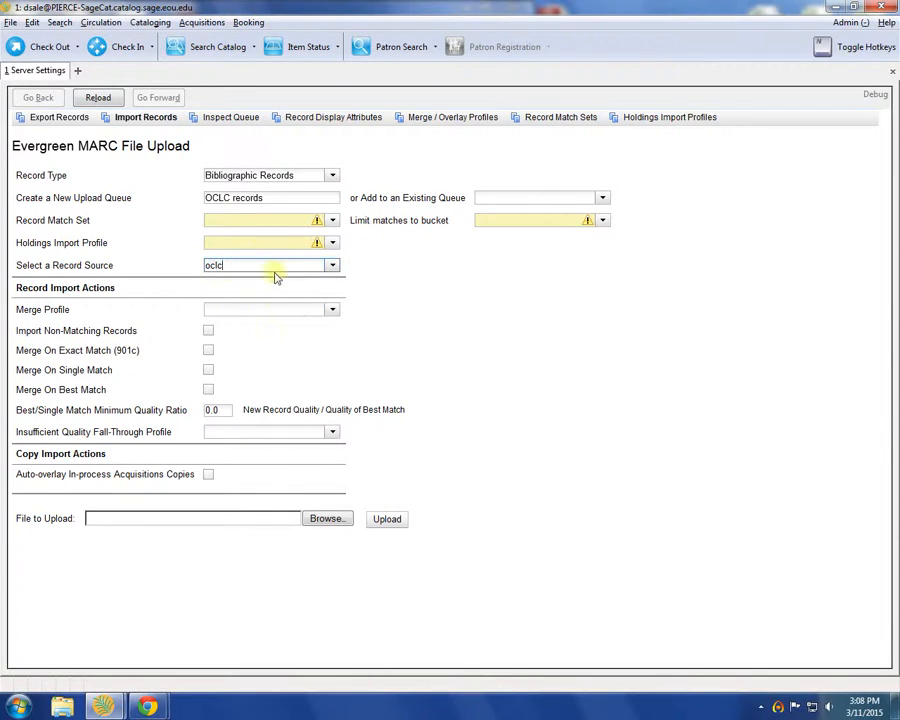
pyautogui.click(241, 224)
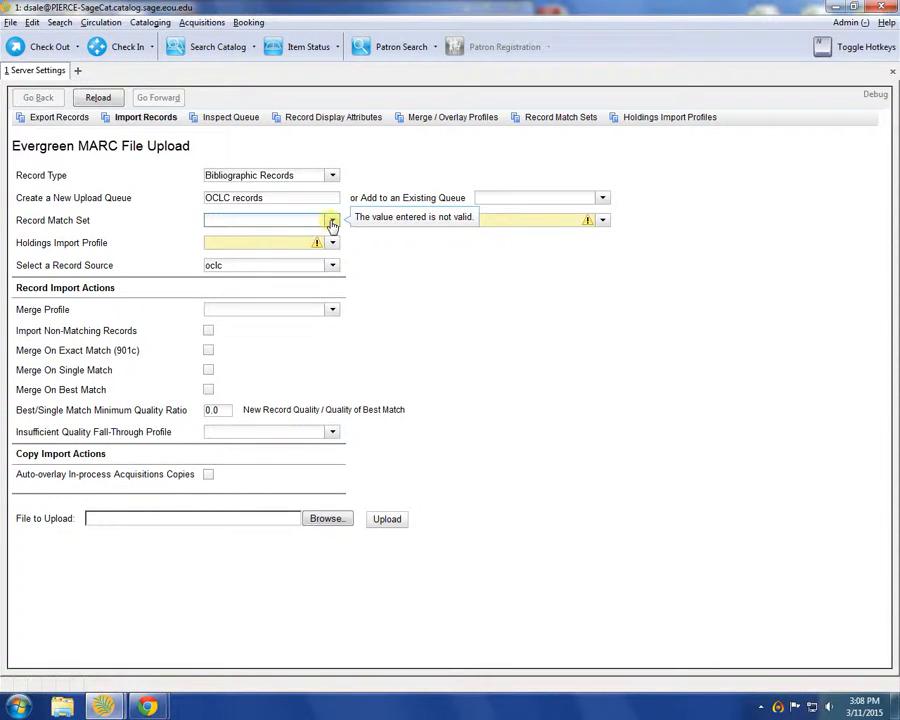
pyautogui.click(333, 311)
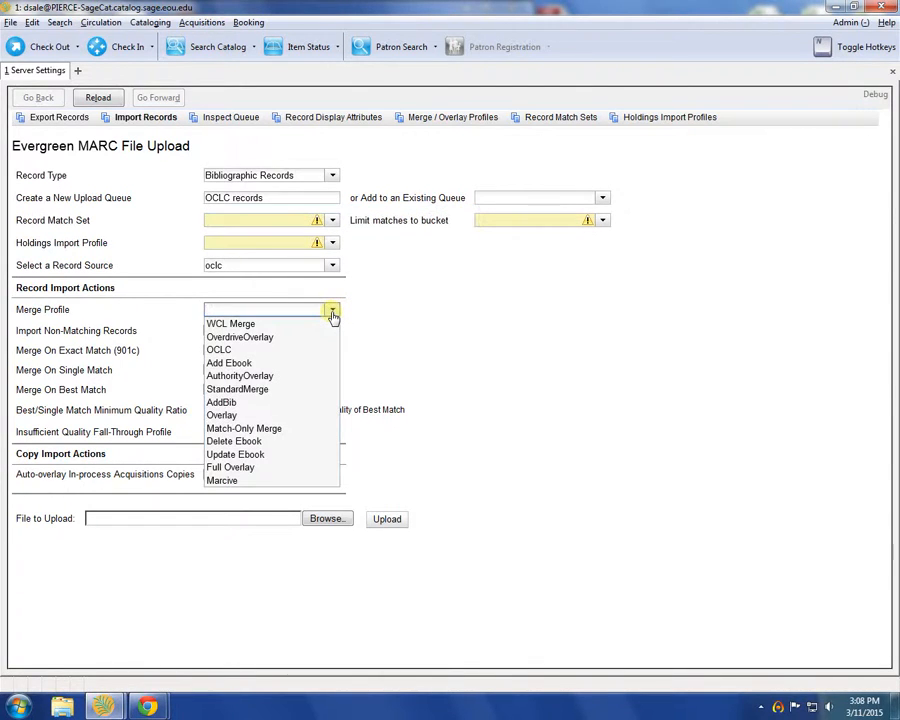
pyautogui.click(283, 353)
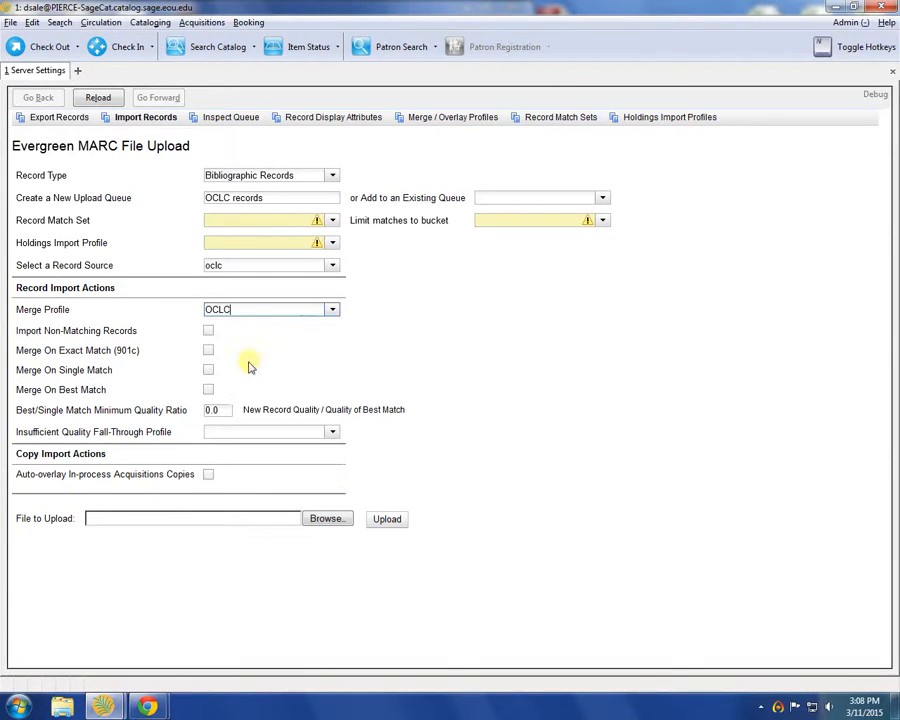
pyautogui.click(208, 331)
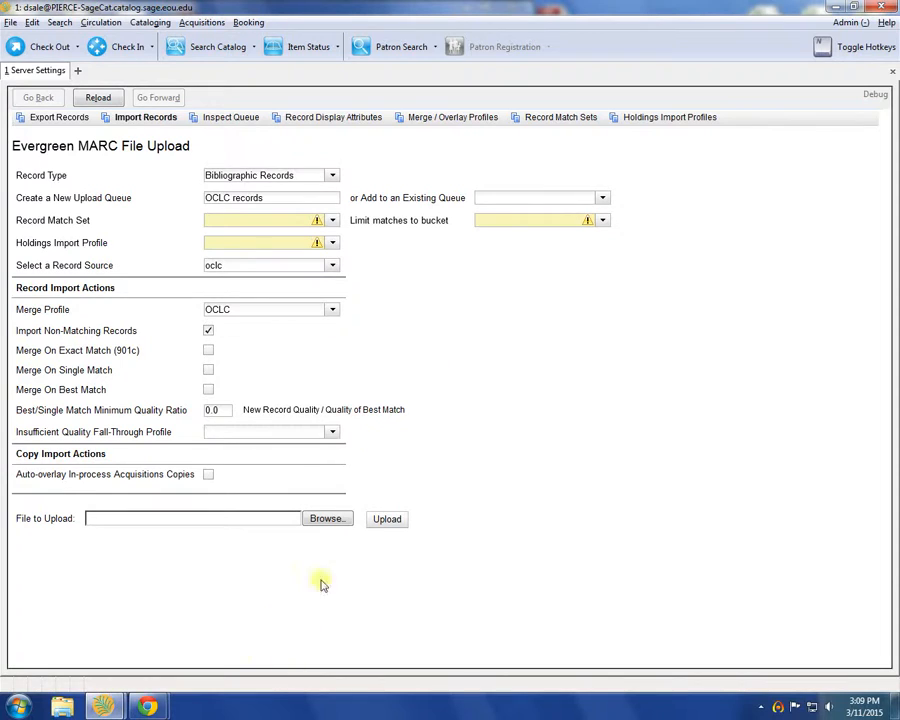
# Attach D150310.bin from the desktop and upload it into the 'OCLC records' queue
pyautogui.click(327, 519)
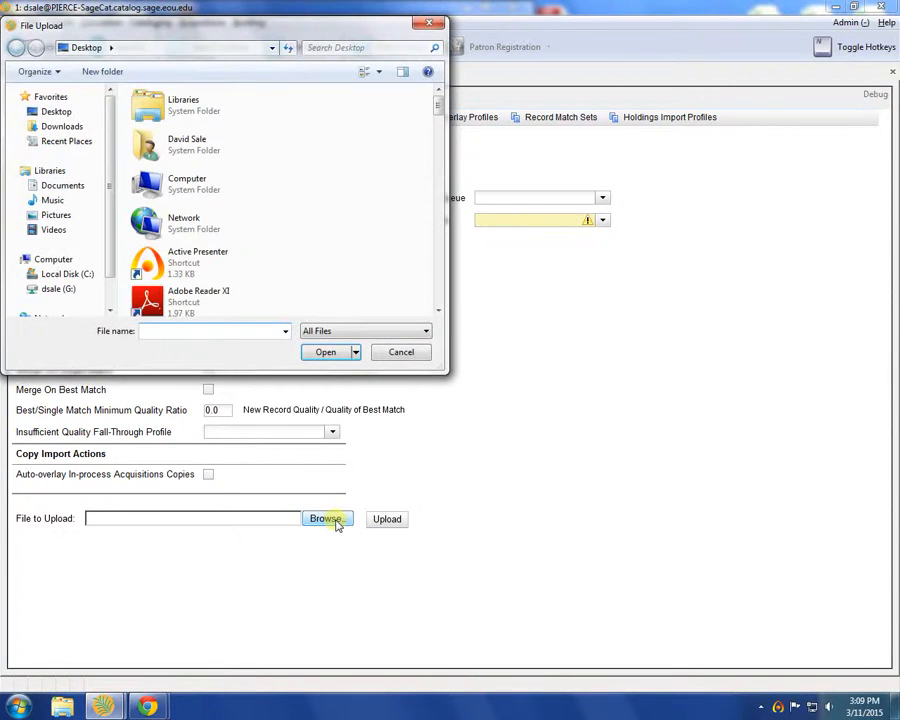
pyautogui.click(56, 111)
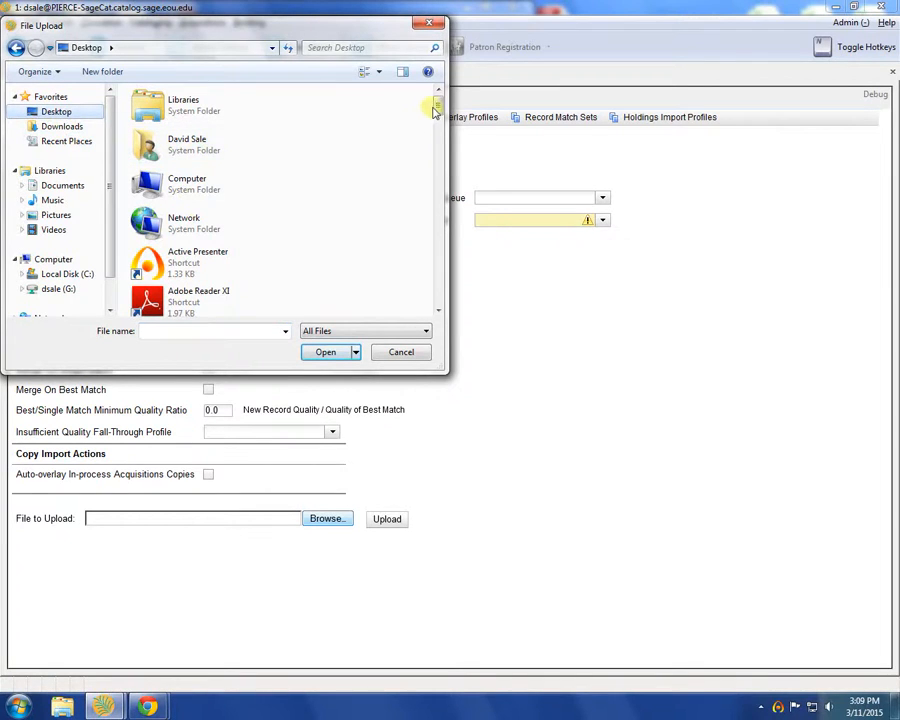
pyautogui.moveTo(436, 108); pyautogui.dragTo(437, 212)
pyautogui.click(190, 122)
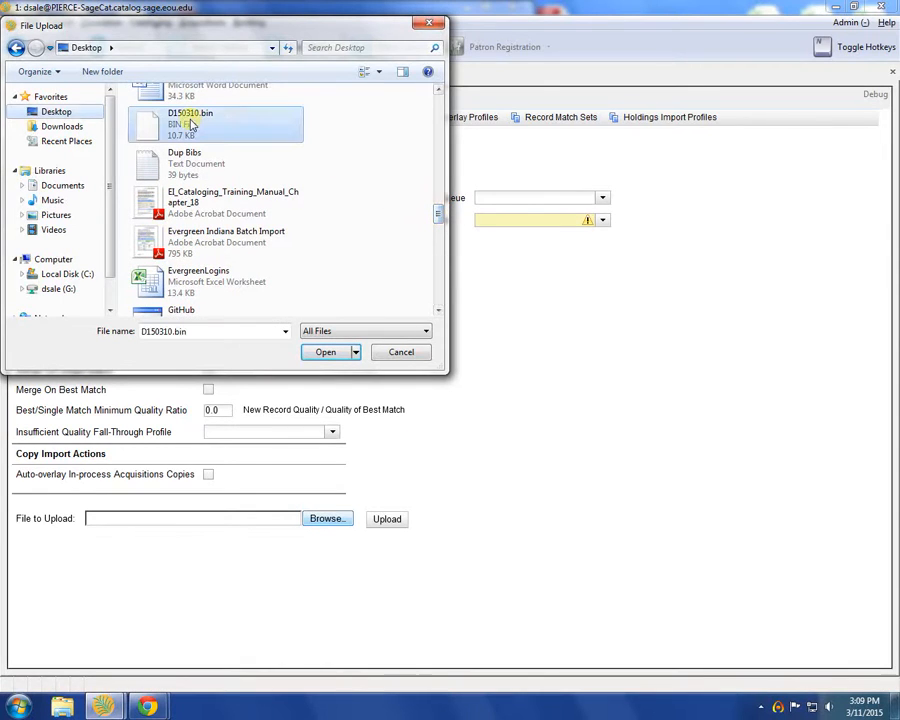
pyautogui.click(330, 353)
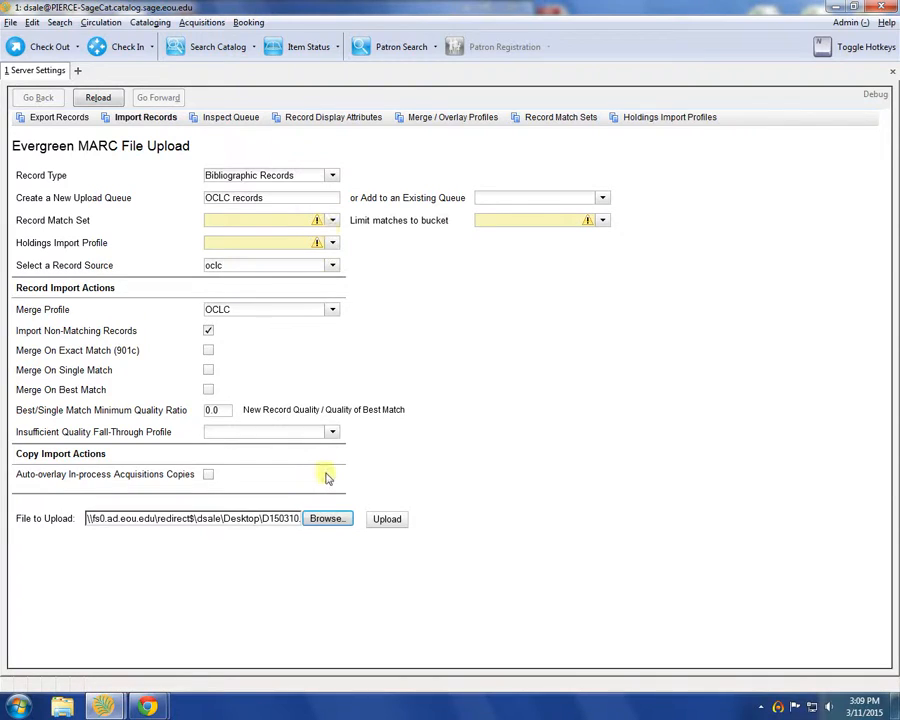
pyautogui.click(383, 524)
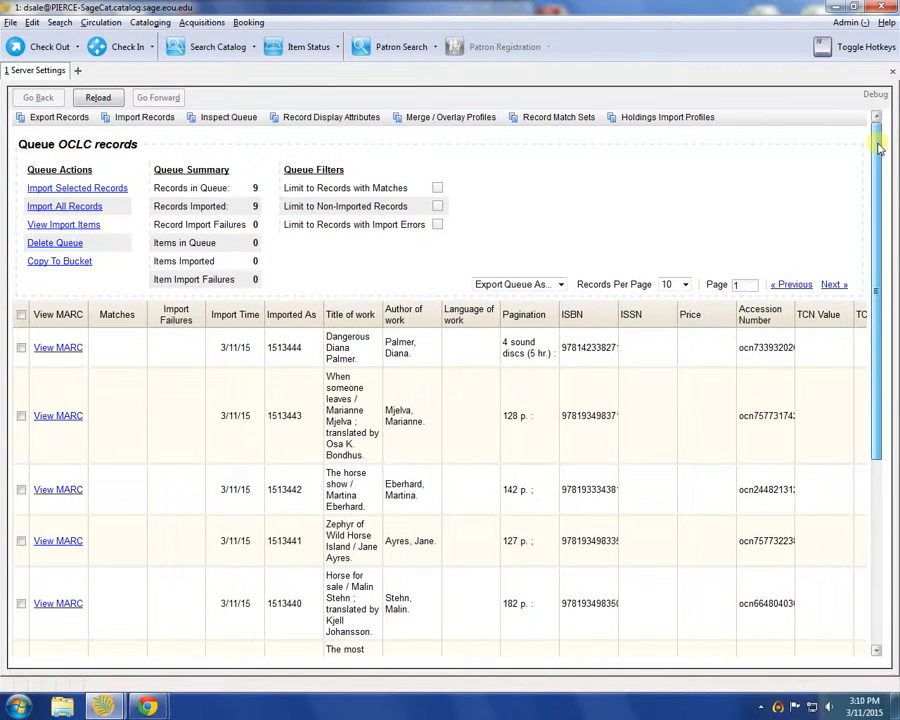
# Tick the Dangerous row in the queue and scroll through all nine imported titles
pyautogui.moveTo(879, 147); pyautogui.dragTo(881, 162)
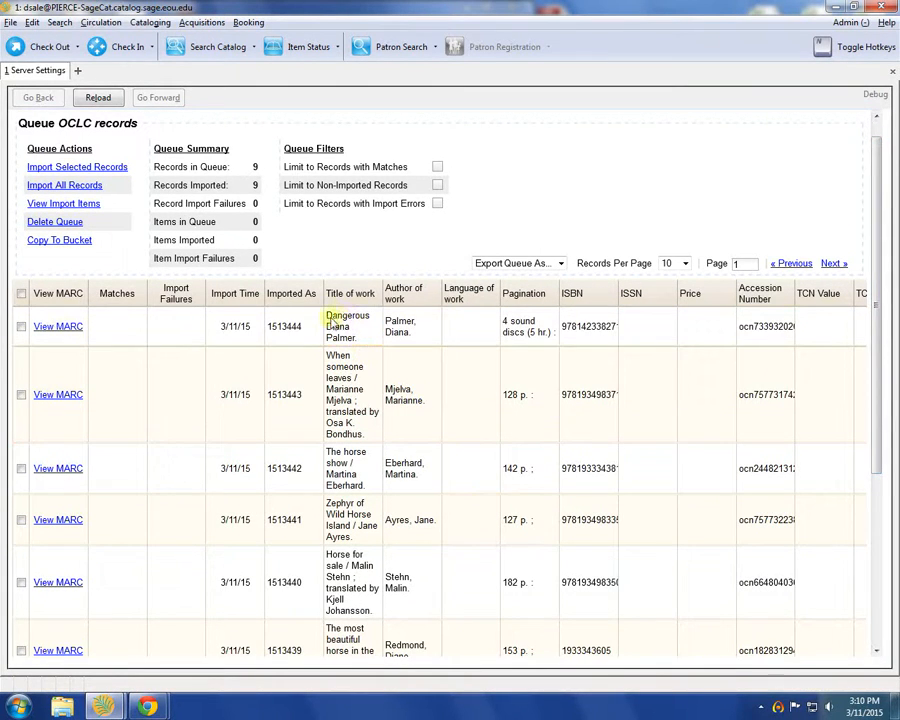
pyautogui.click(21, 326)
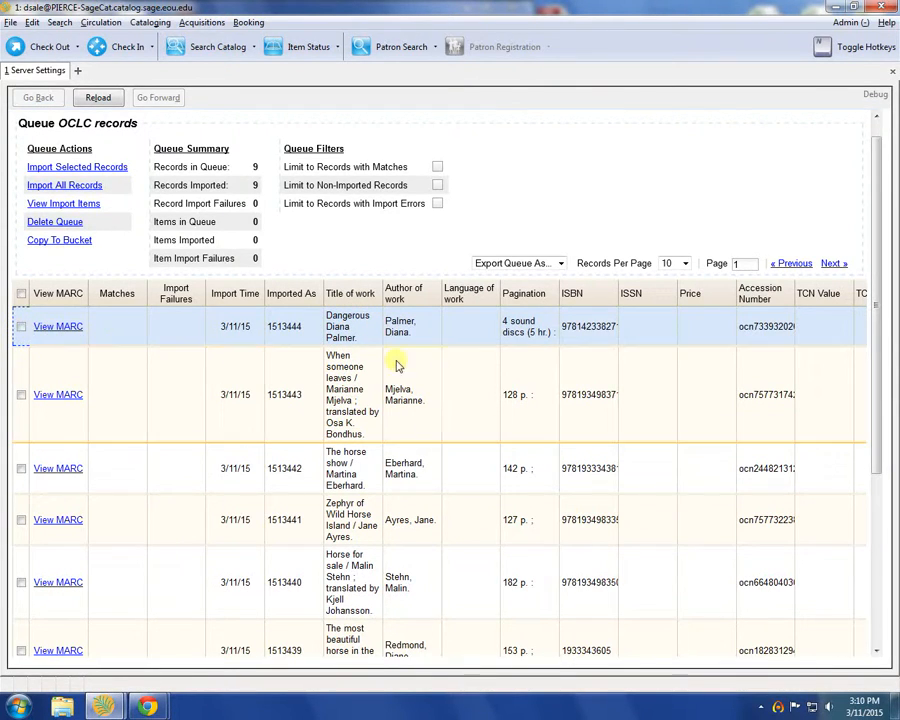
pyautogui.scroll(-1, 387, 440)
pyautogui.scroll(-2, 420, 490)
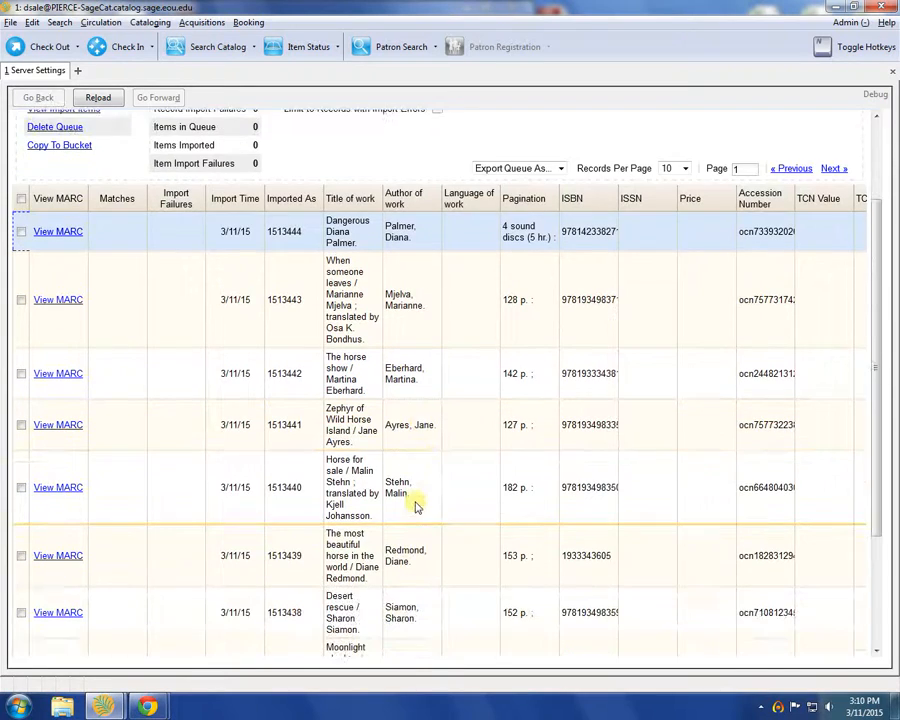
pyautogui.scroll(-1, 415, 503)
pyautogui.scroll(-3, 414, 502)
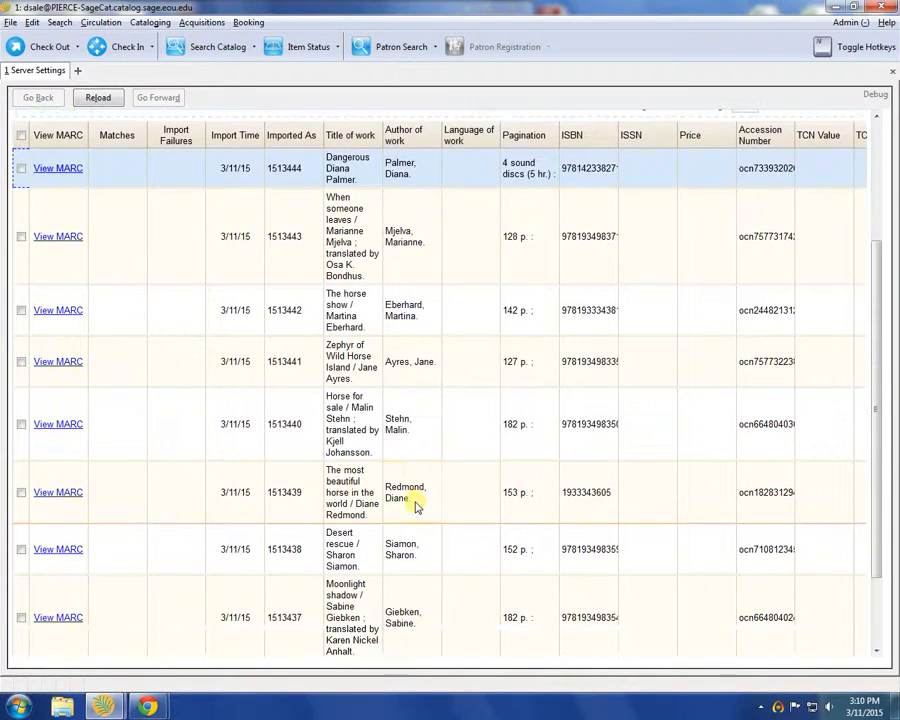
pyautogui.scroll(-1, 407, 490)
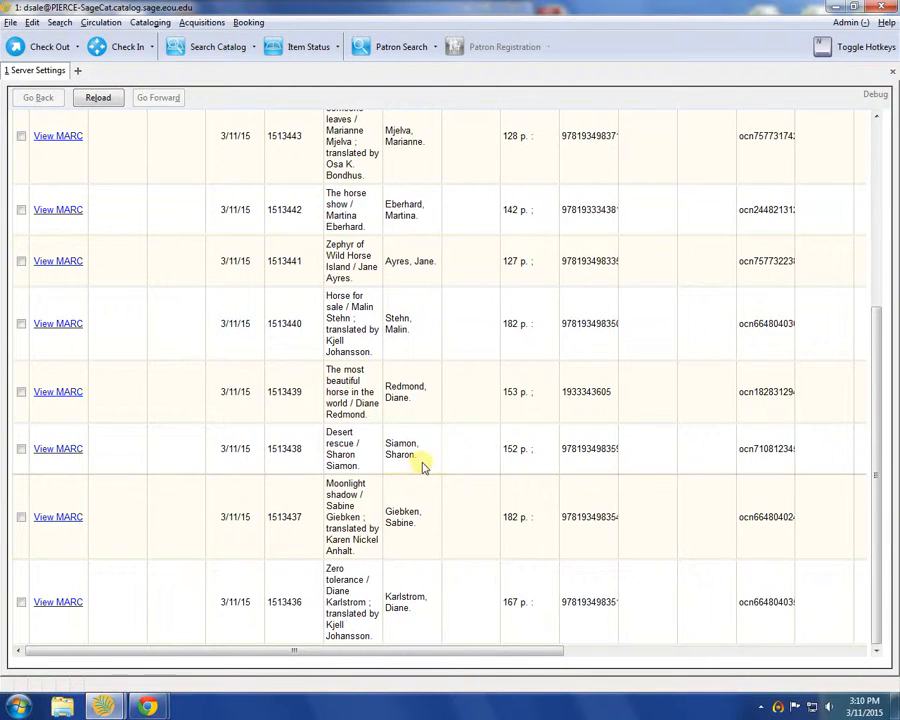
pyautogui.scroll(6, 422, 467)
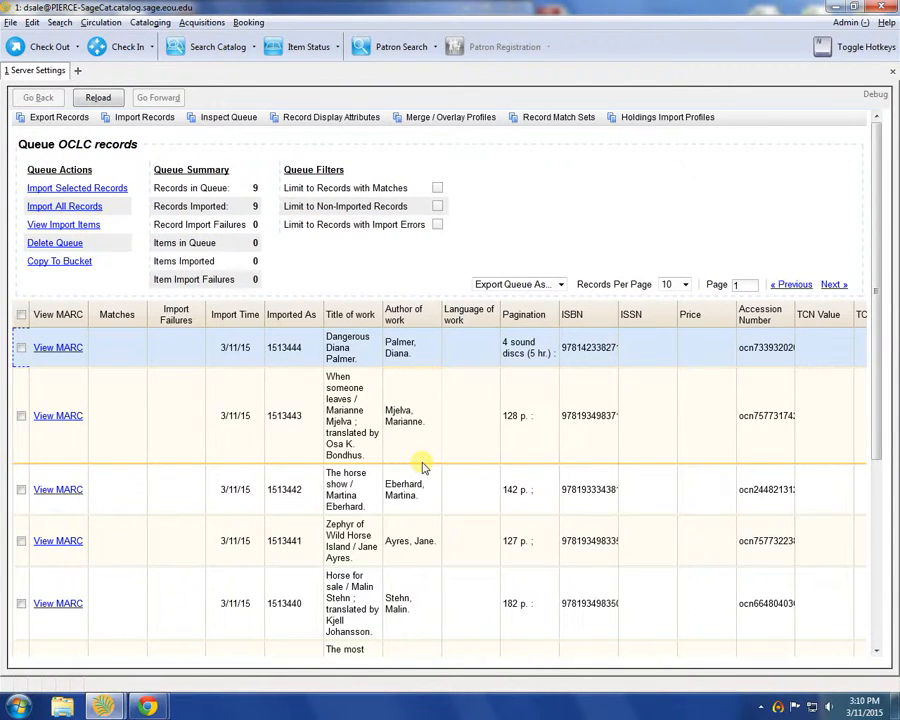
# Import the selected Dangerous record through the Import Items dialog
pyautogui.click(78, 188)
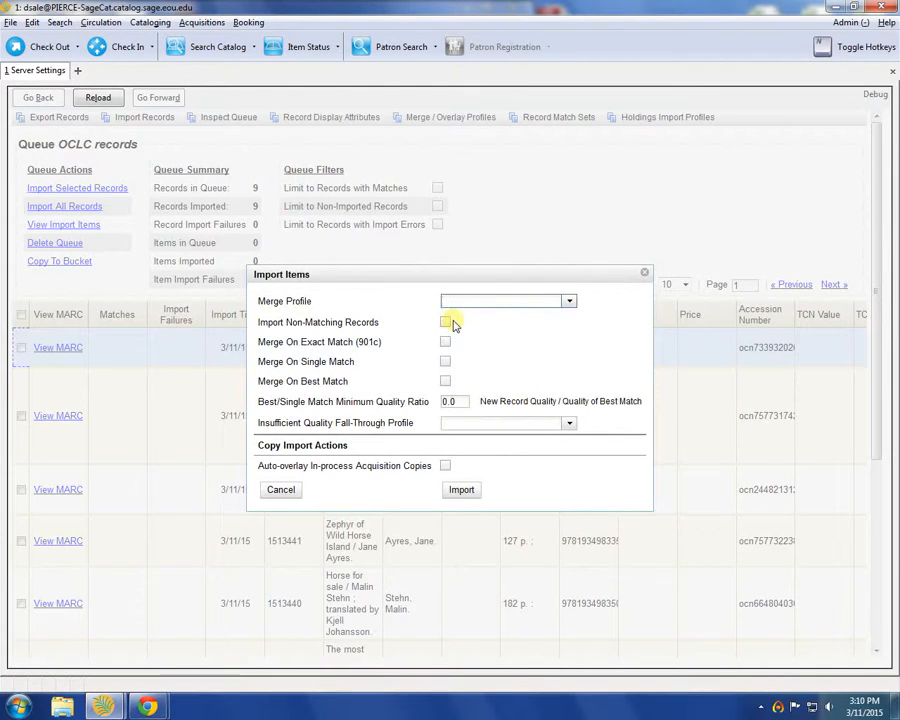
pyautogui.click(464, 491)
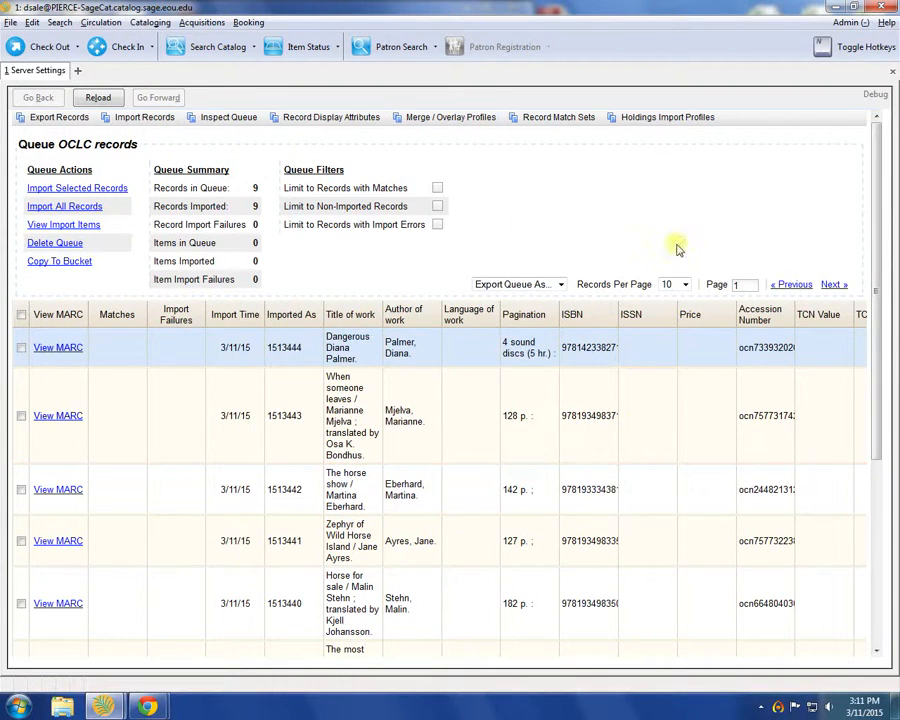
# Open Advanced Search in a new tab, using Numeric Search scoped to Sage Library System
pyautogui.click(77, 70)
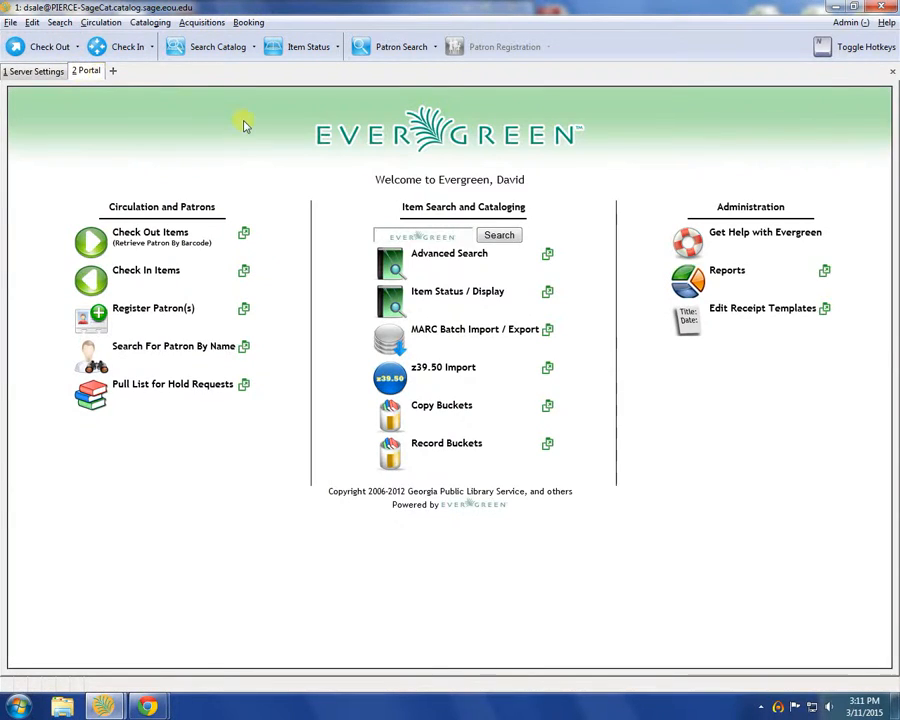
pyautogui.click(422, 256)
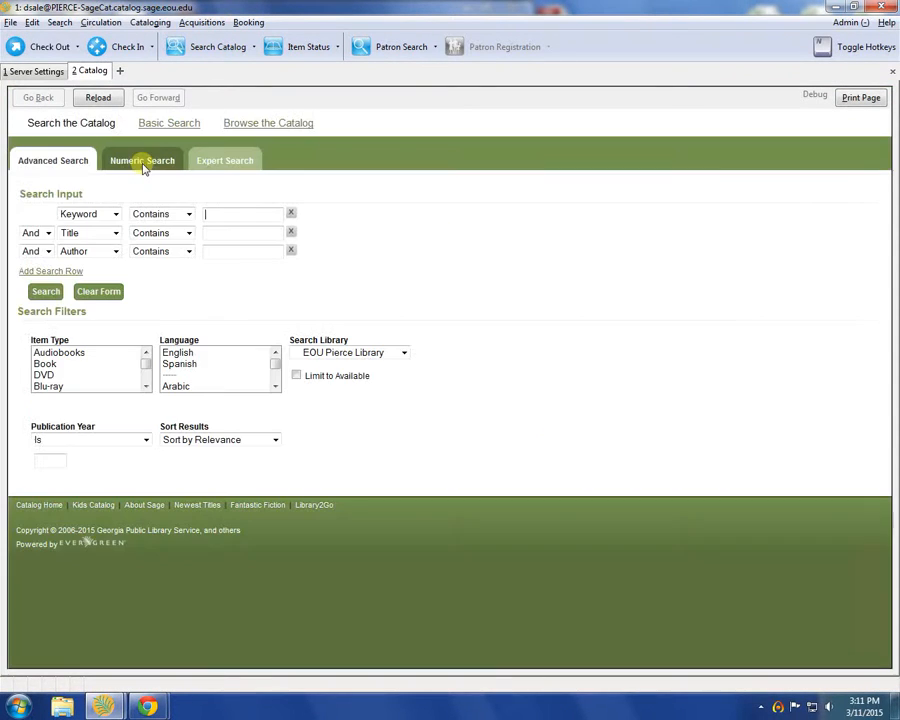
pyautogui.click(142, 161)
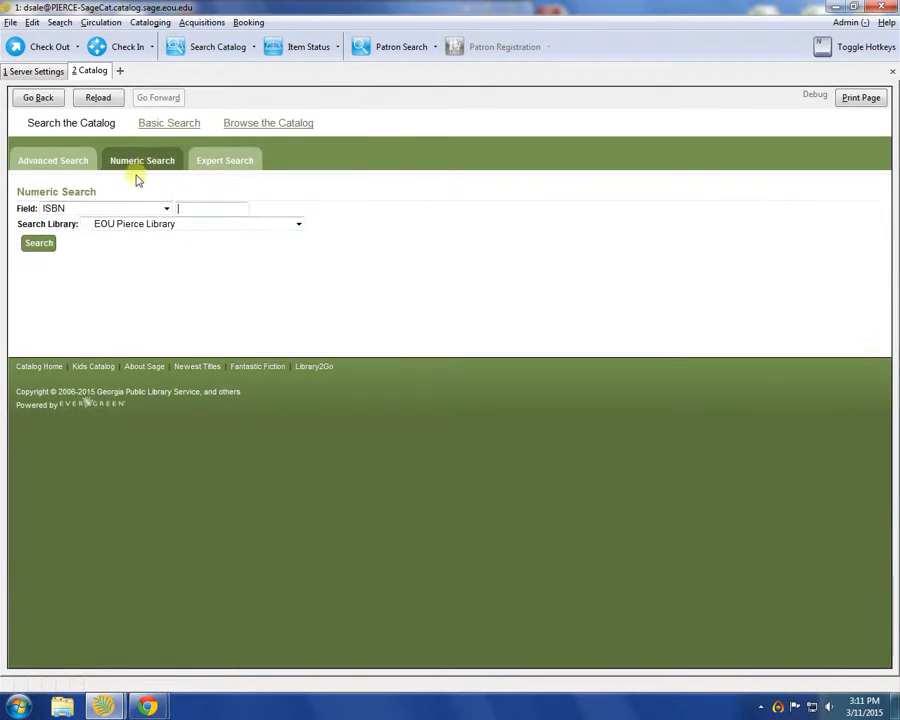
pyautogui.click(140, 224)
pyautogui.click(144, 236)
pyautogui.click(213, 209)
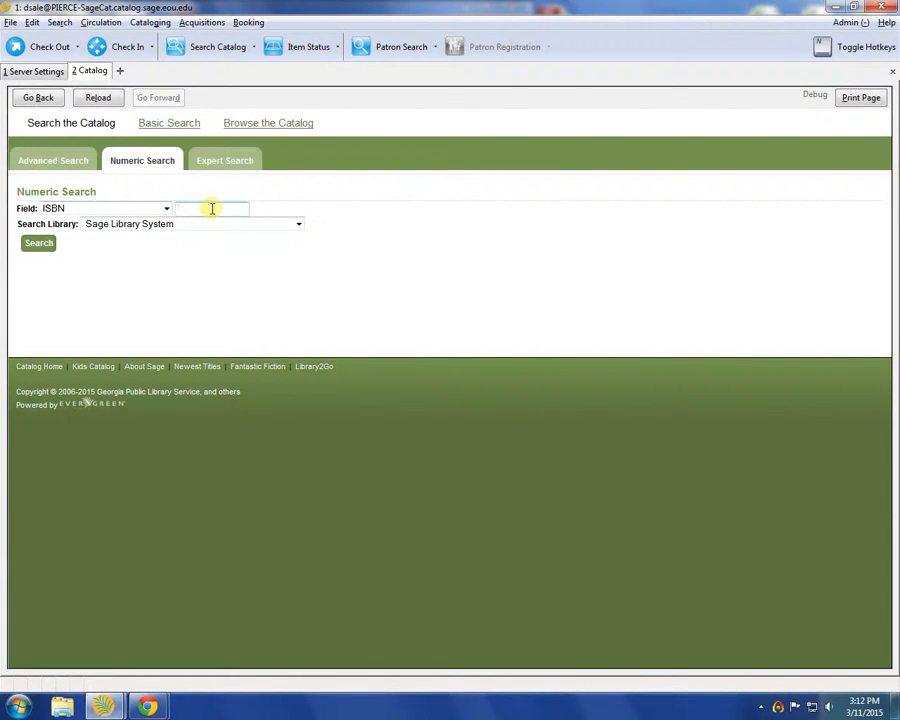
pyautogui.write('978')
pyautogui.write('14')
pyautogui.write('23')
pyautogui.write('8827')
pyautogui.write('13')
pyautogui.click(33, 245)
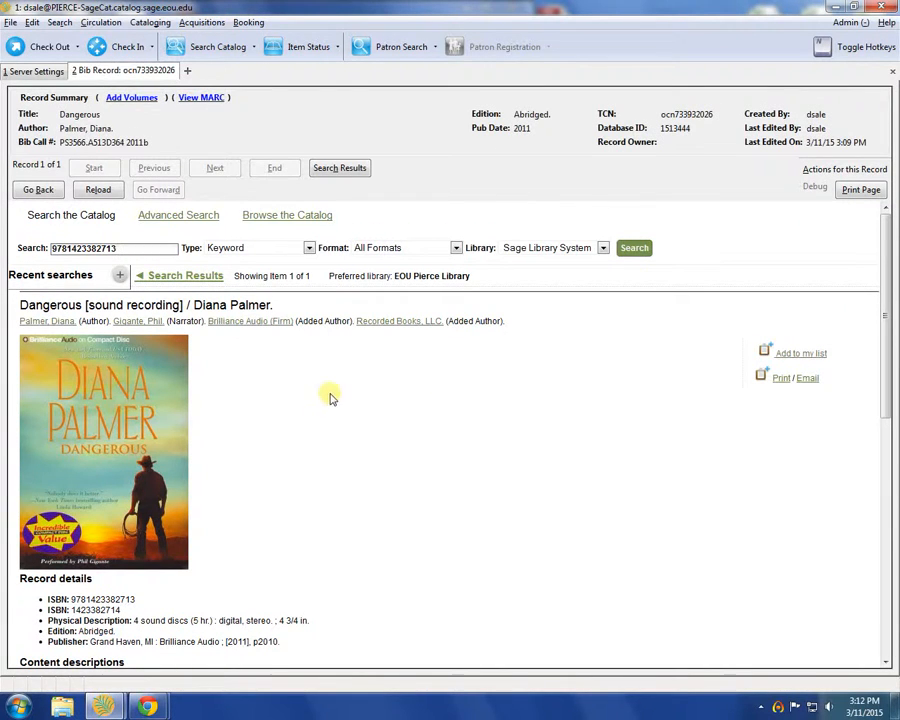
pyautogui.scroll(-1, 404, 492)
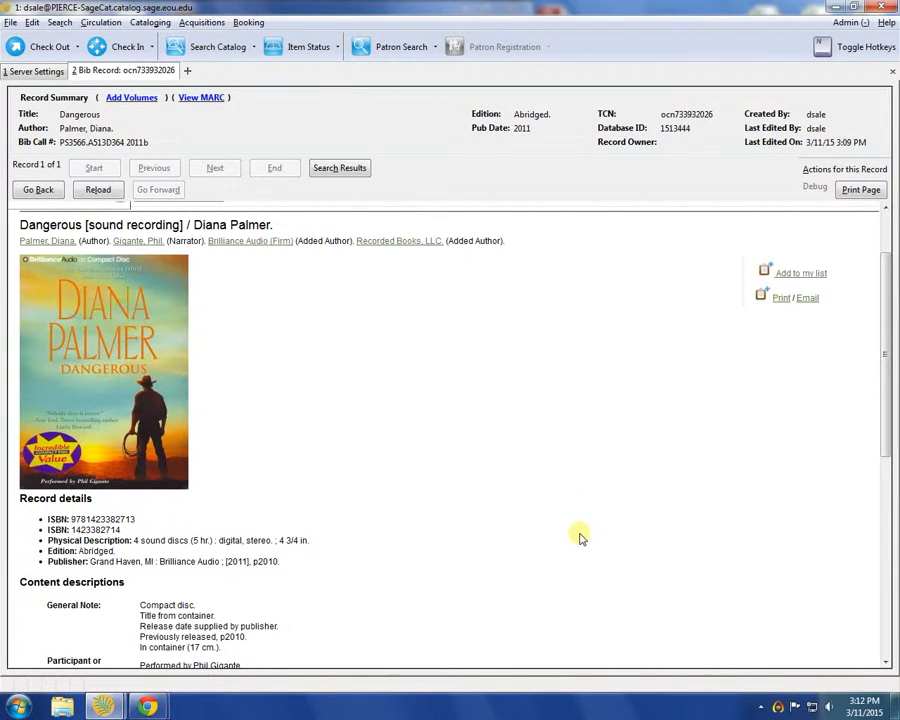
pyautogui.scroll(-5, 585, 525)
pyautogui.scroll(7, 586, 511)
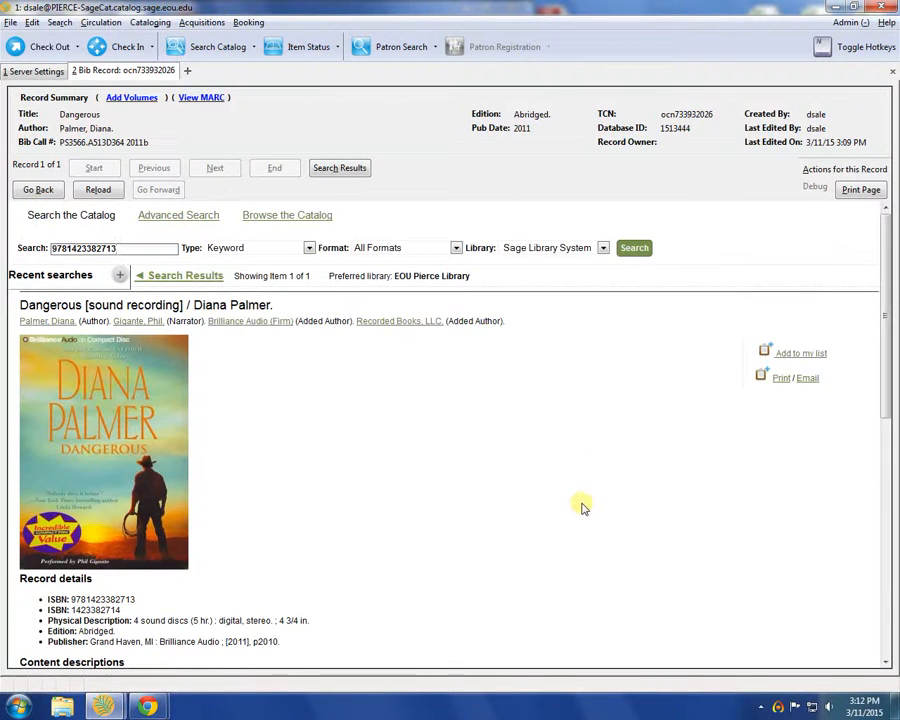
pyautogui.click(826, 172)
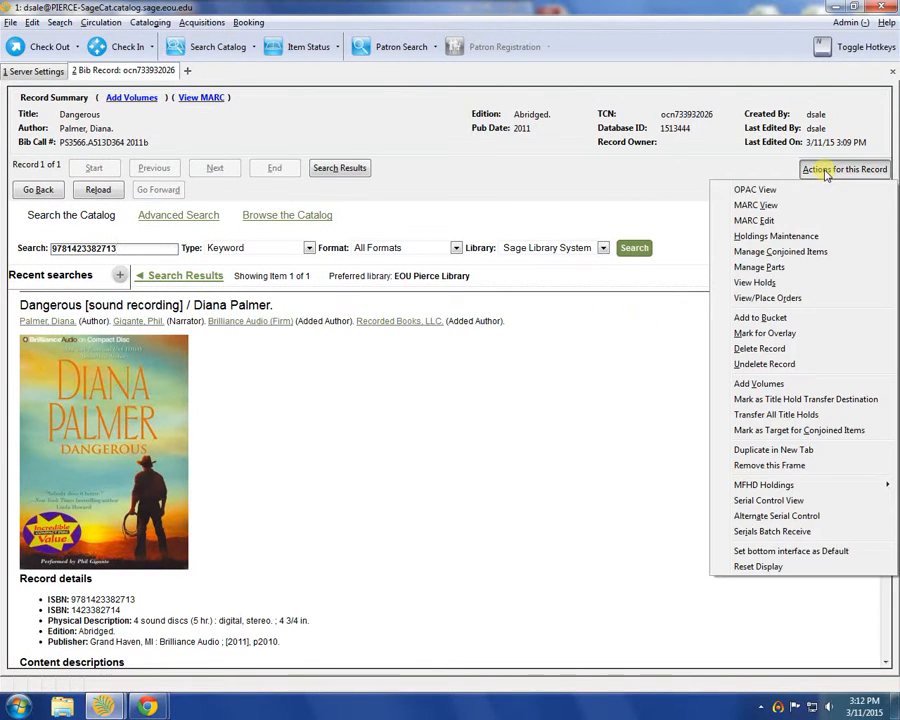
pyautogui.click(792, 383)
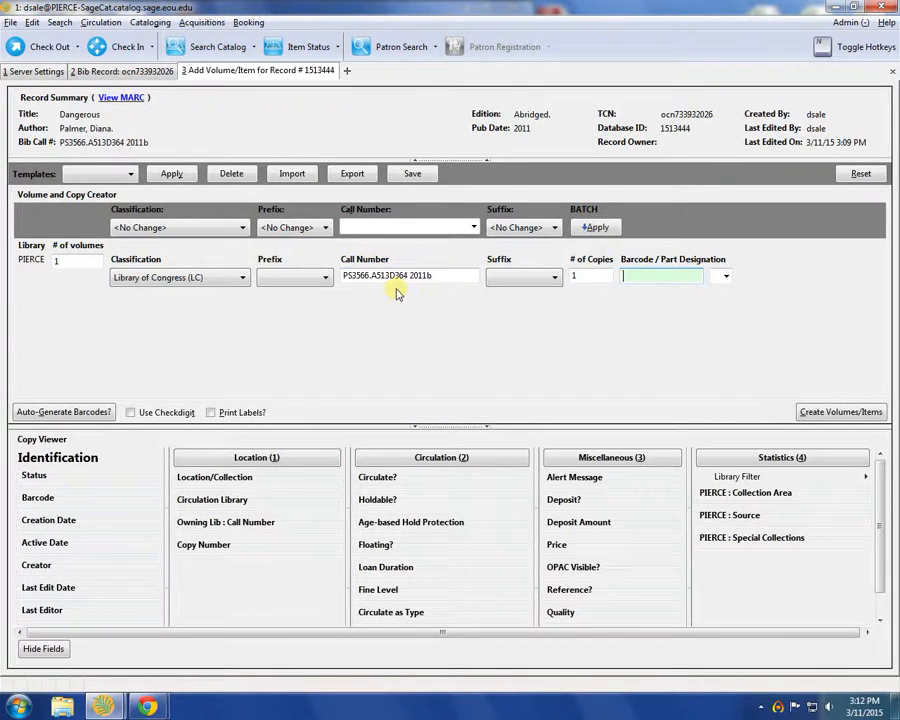
pyautogui.moveTo(440, 275); pyautogui.dragTo(318, 265)
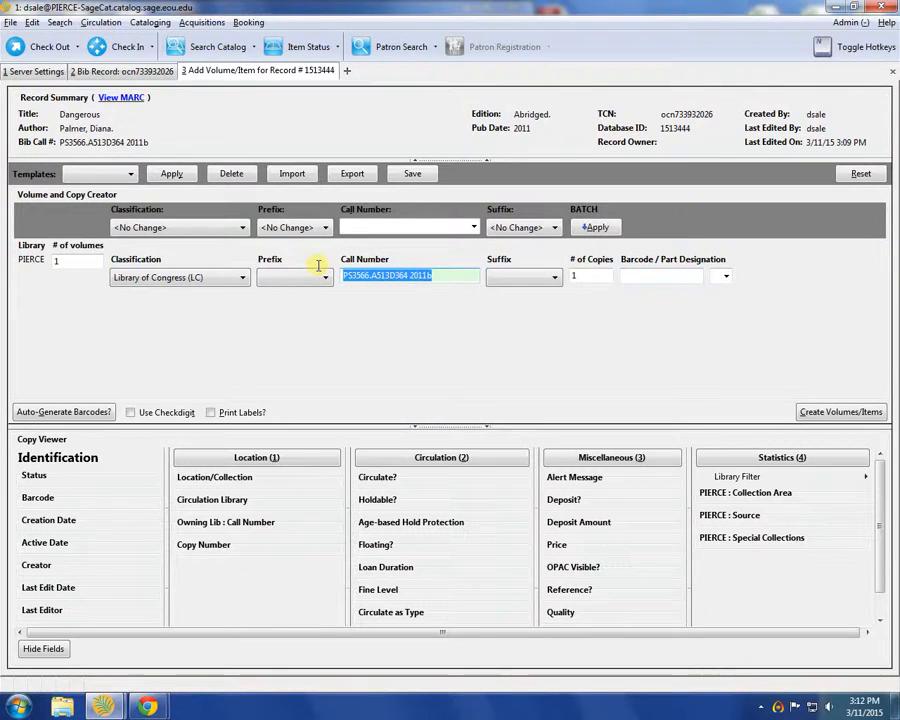
pyautogui.press('Delete')
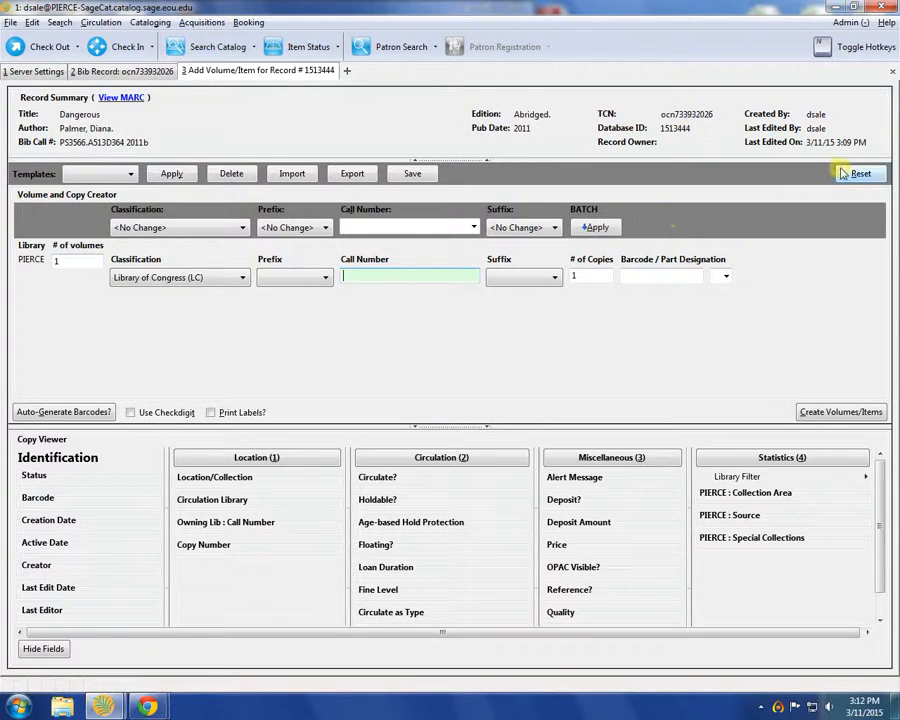
pyautogui.click(892, 71)
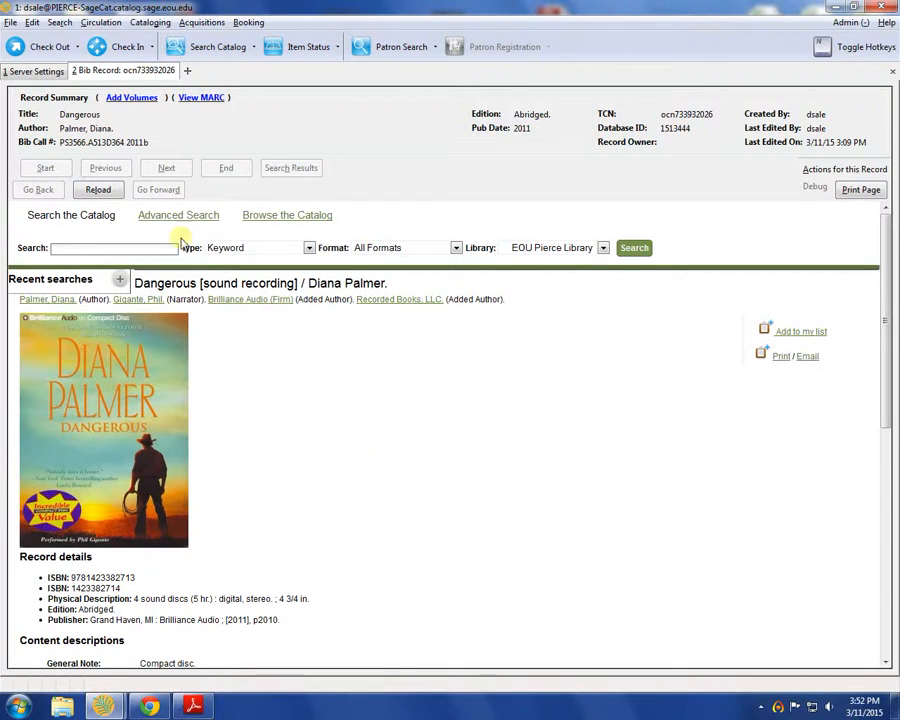
# Delete the OCLC records queue, confirm with OK, and close the Server Settings tab
pyautogui.click(38, 72)
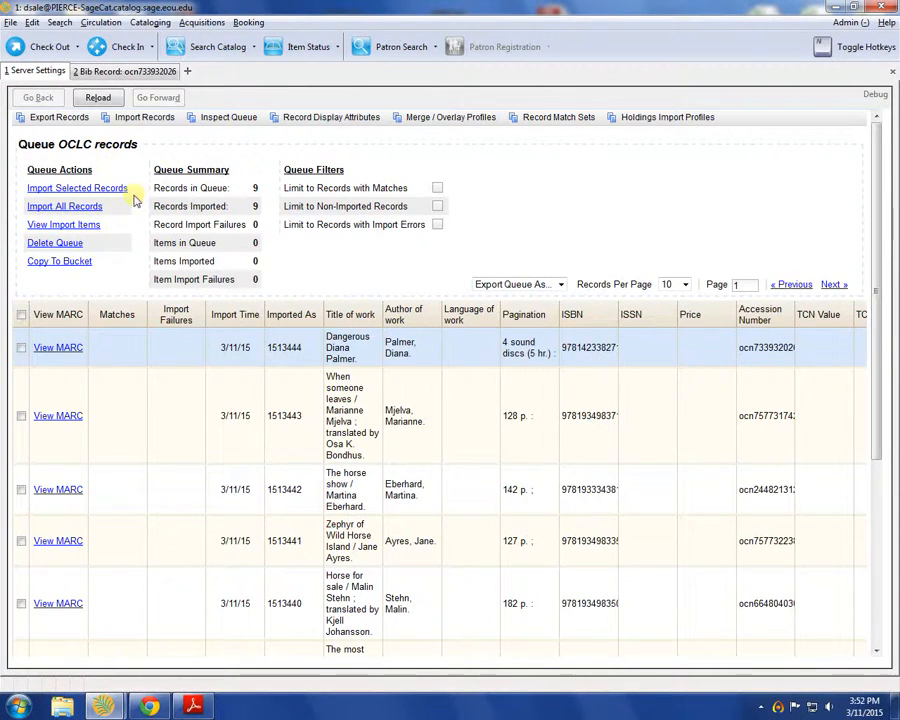
pyautogui.click(62, 245)
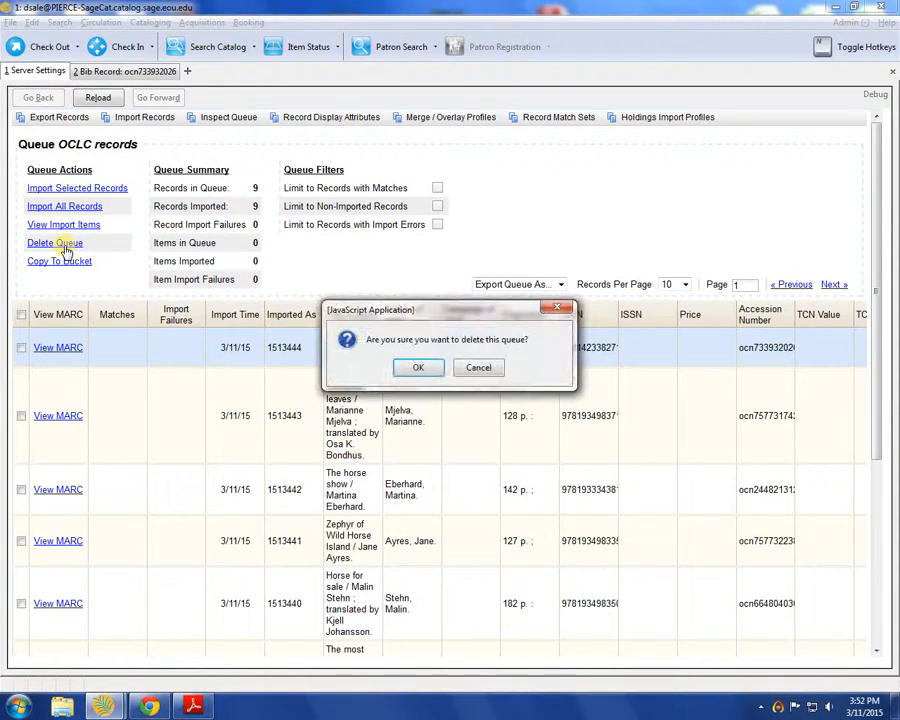
pyautogui.click(410, 369)
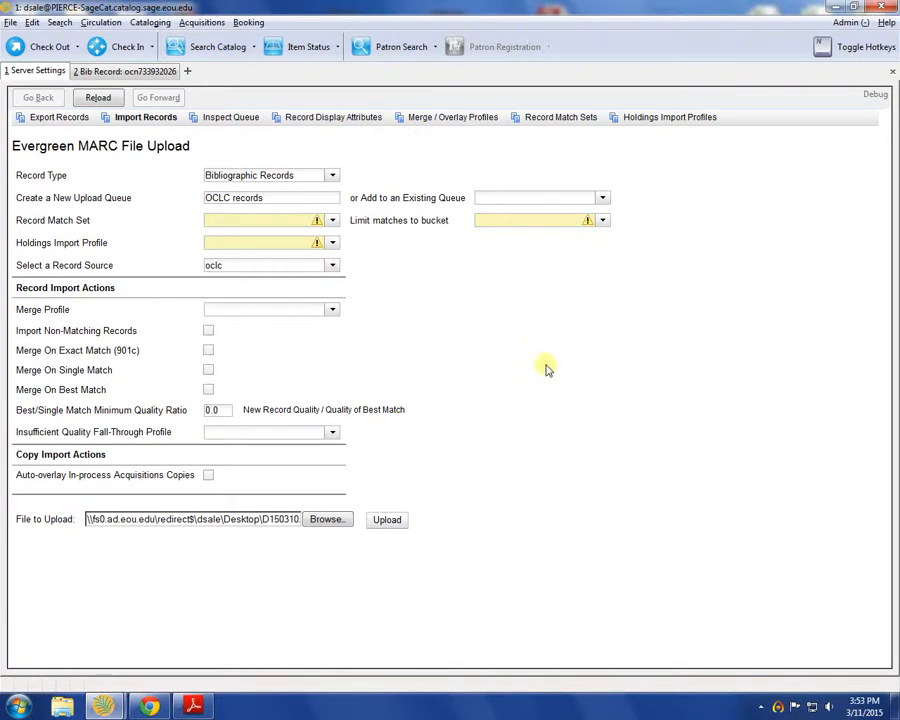
pyautogui.click(893, 72)
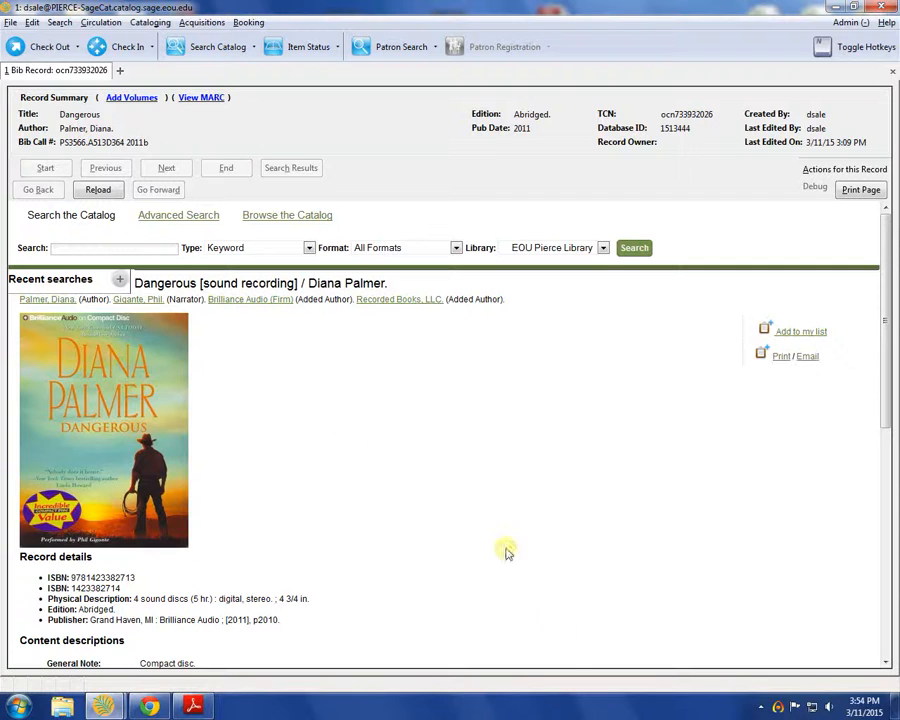
# View the Dangerous [sound recording] record summary to confirm the import succeeded
pyautogui.click(778, 706)
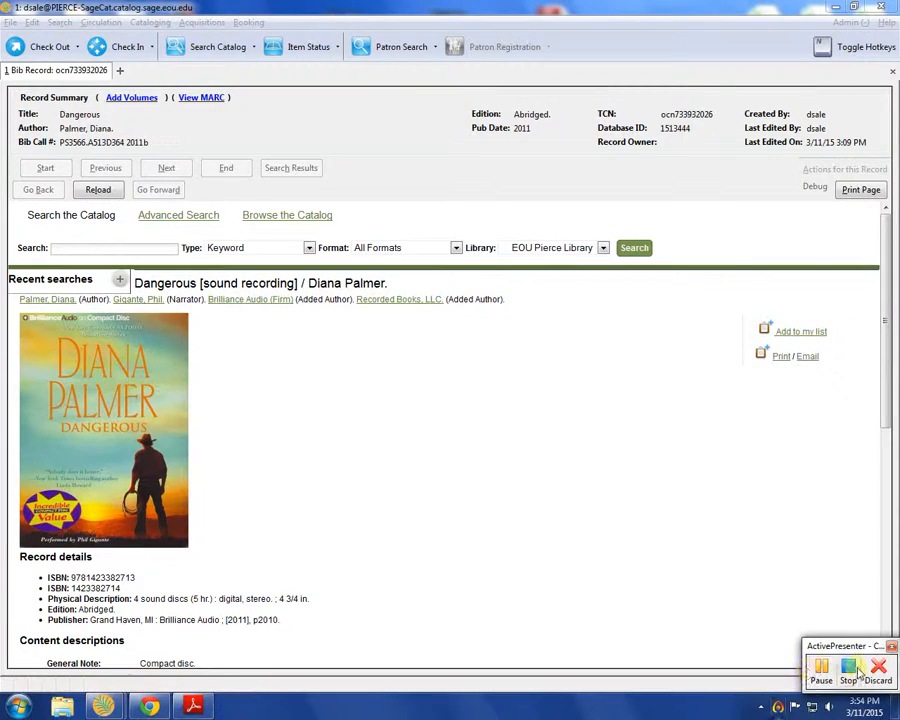